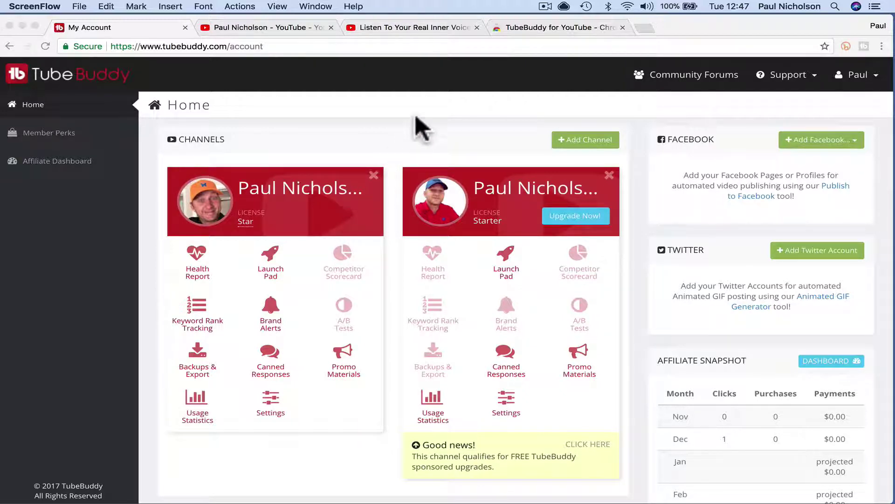
- Glance over the Listen To Your Real Inner Voice video page, then return to the TubeBuddy account page
left_click(413, 27)
scroll(320, 186, "down", 7)
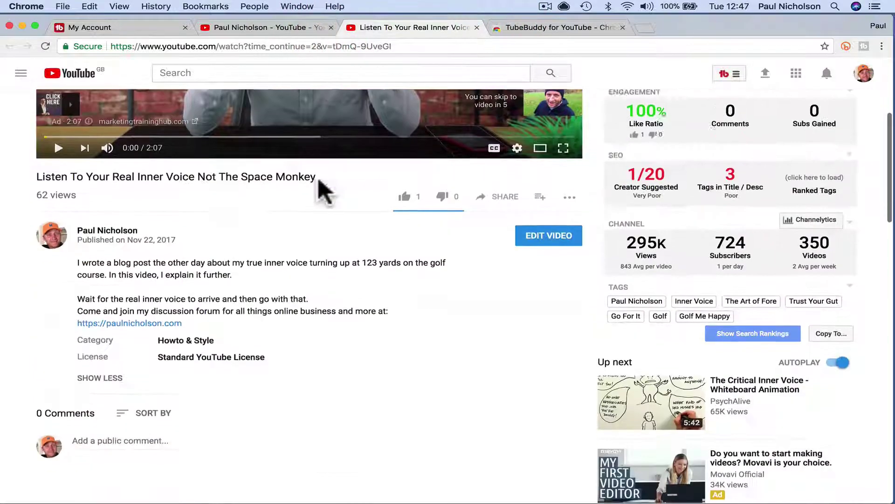
scroll(280, 184, "up", 3)
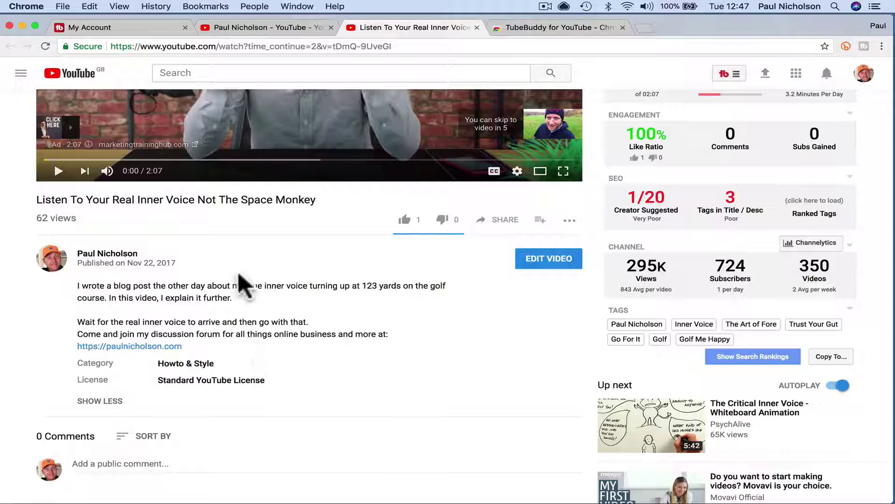
left_click(141, 27)
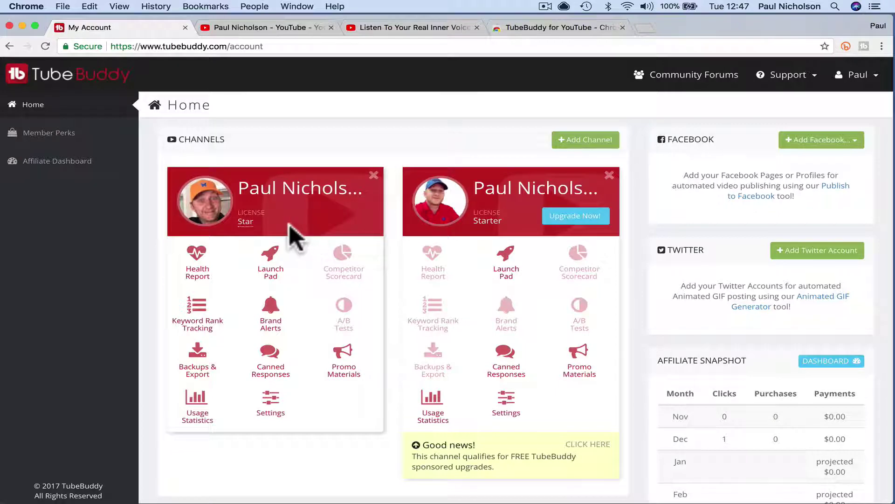
- Compare the second channel's upgrade plans: Pro at $9, Star at $19 and Legend at $39 monthly
left_click(573, 217)
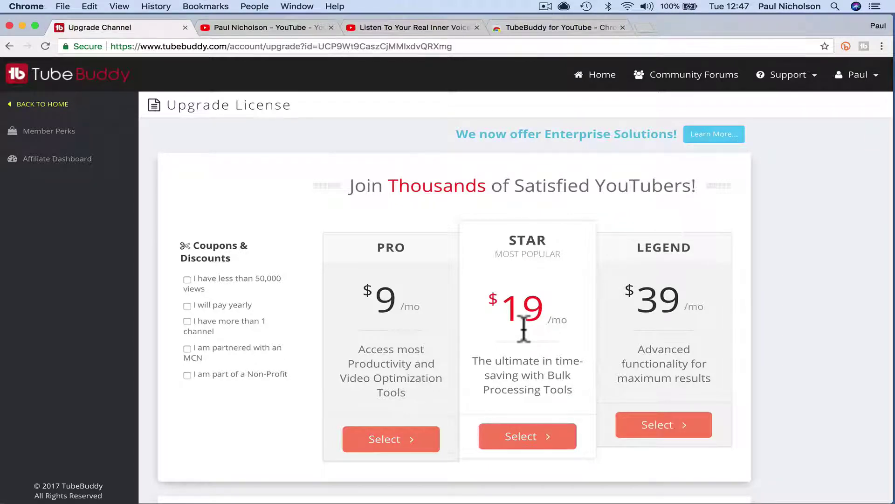
scroll(524, 328, "down", 15)
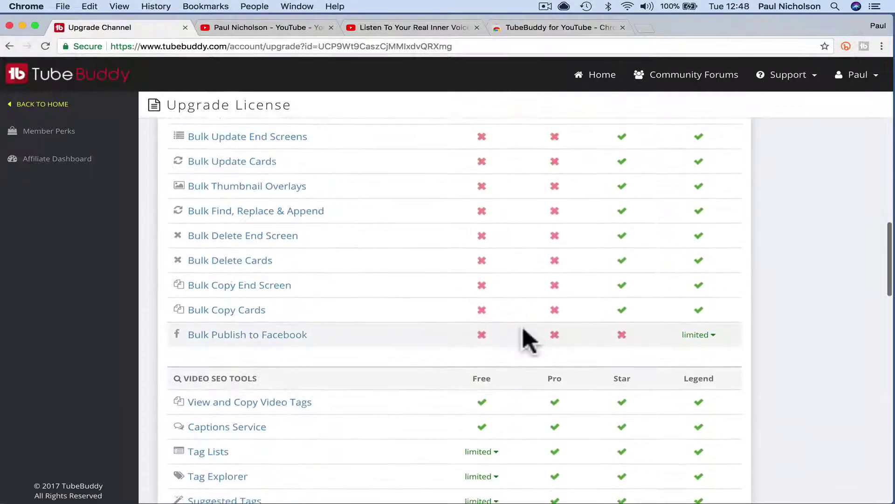
scroll(527, 339, "down", 5)
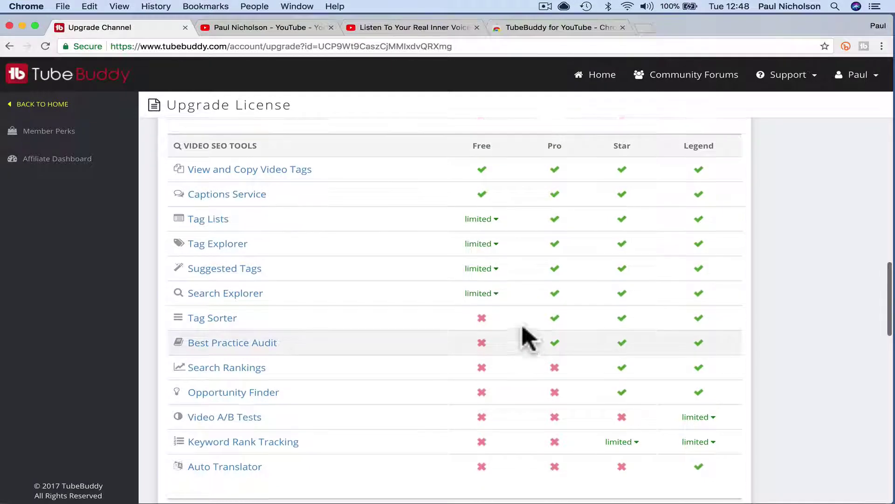
scroll(527, 338, "down", 12)
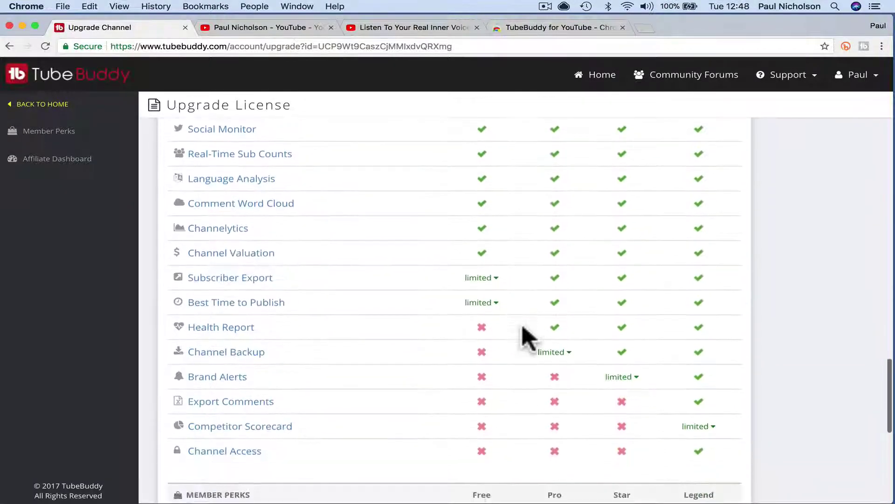
scroll(527, 337, "down", 5)
scroll(527, 337, "up", 15)
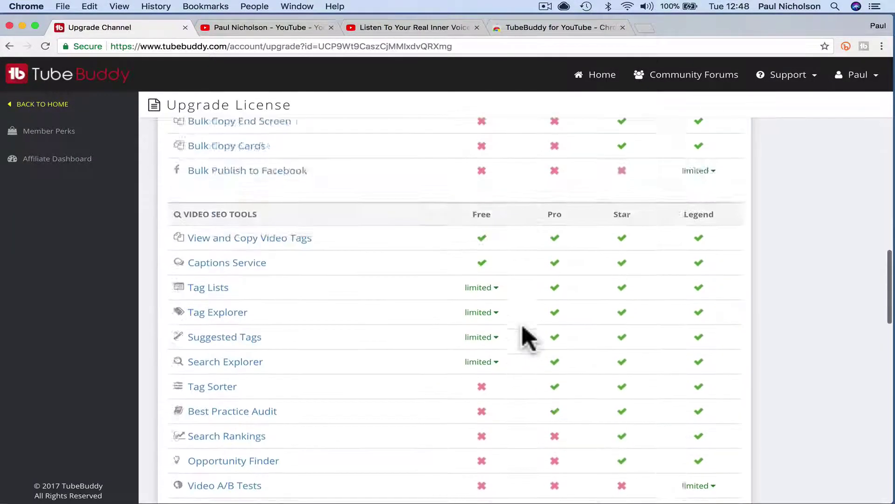
scroll(527, 337, "up", 14)
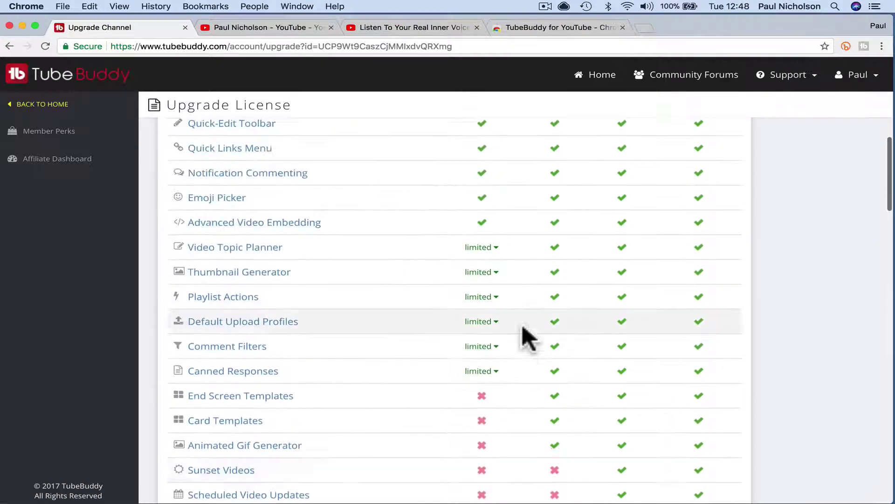
scroll(527, 337, "down", 9)
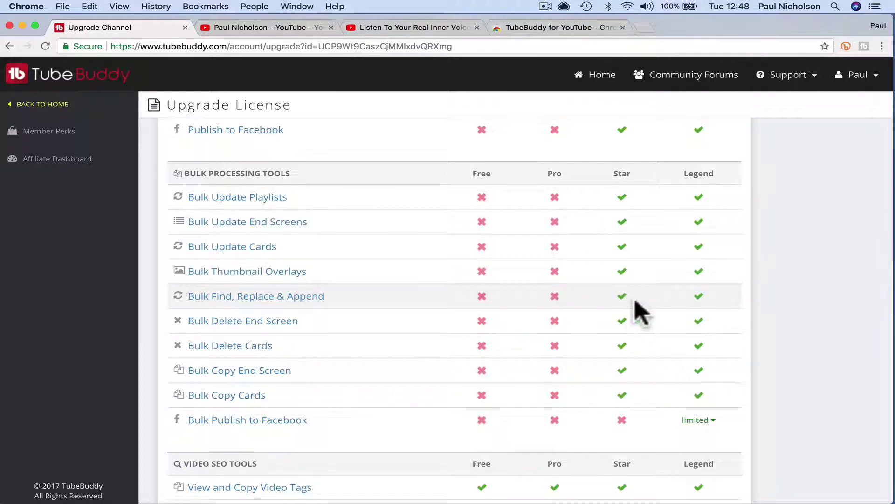
scroll(380, 273, "up", 15)
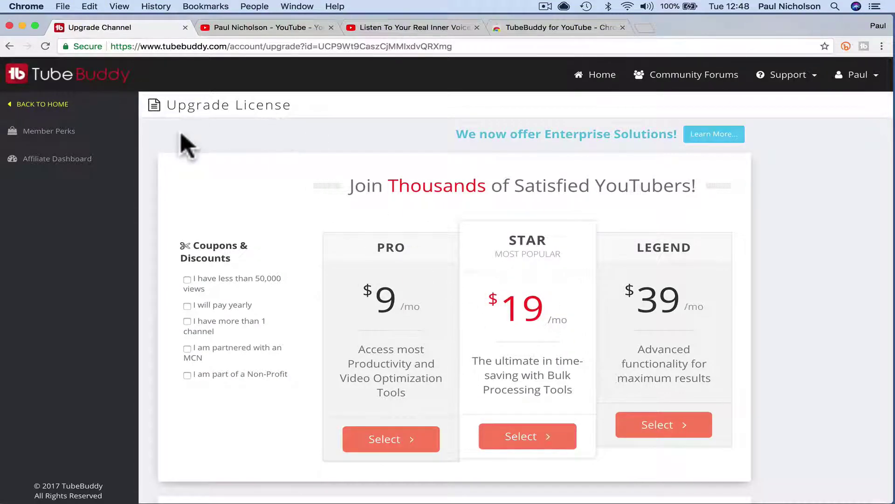
- Start adding another channel with a Google account, then back out to the two-channel My Account page
left_click(51, 79)
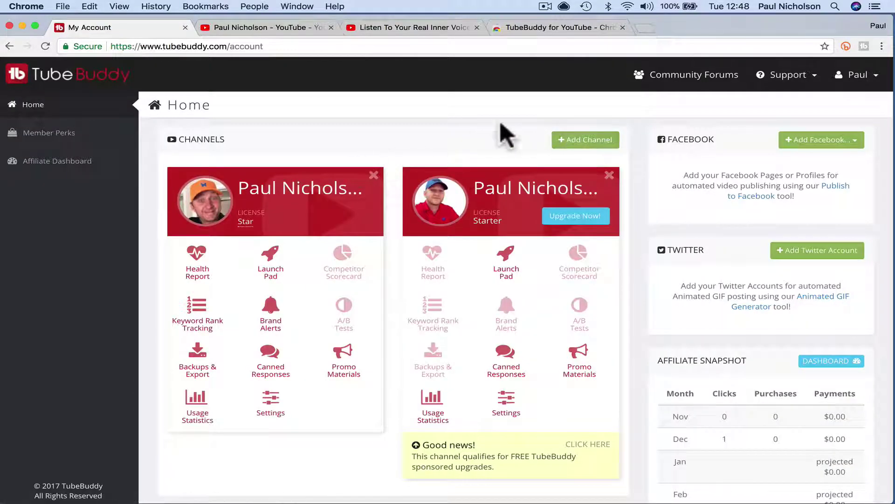
left_click(601, 142)
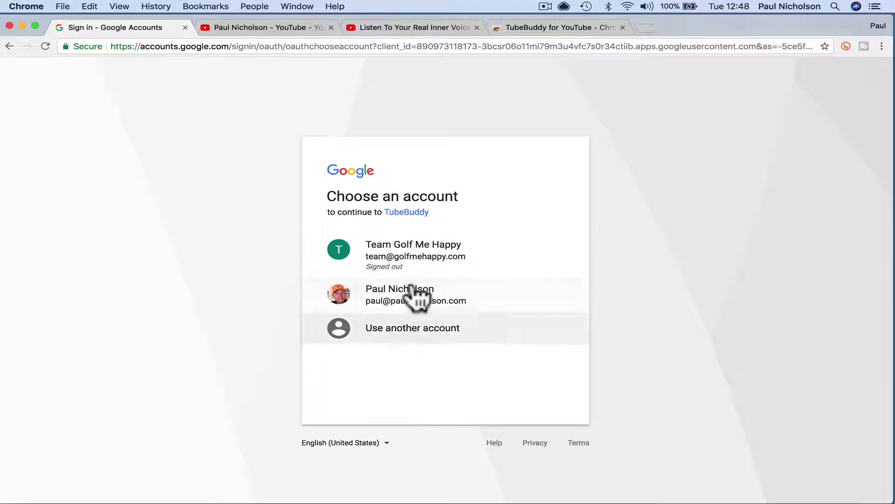
left_click(422, 296)
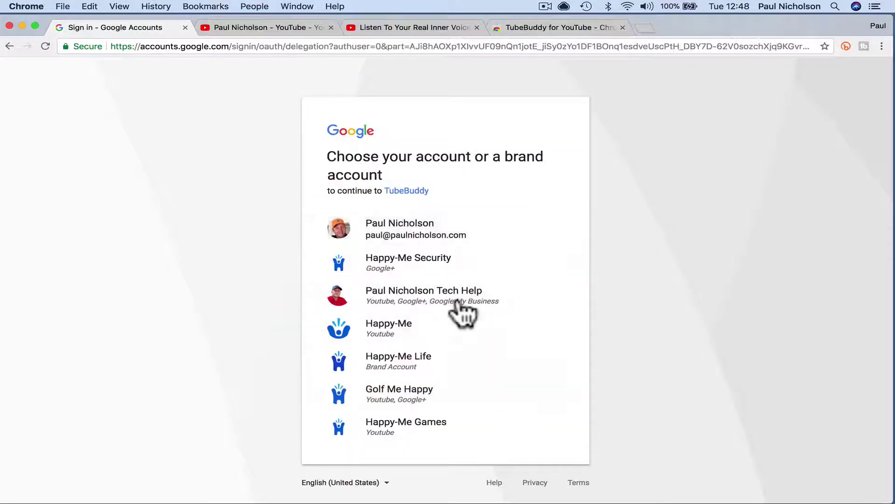
left_click(11, 46)
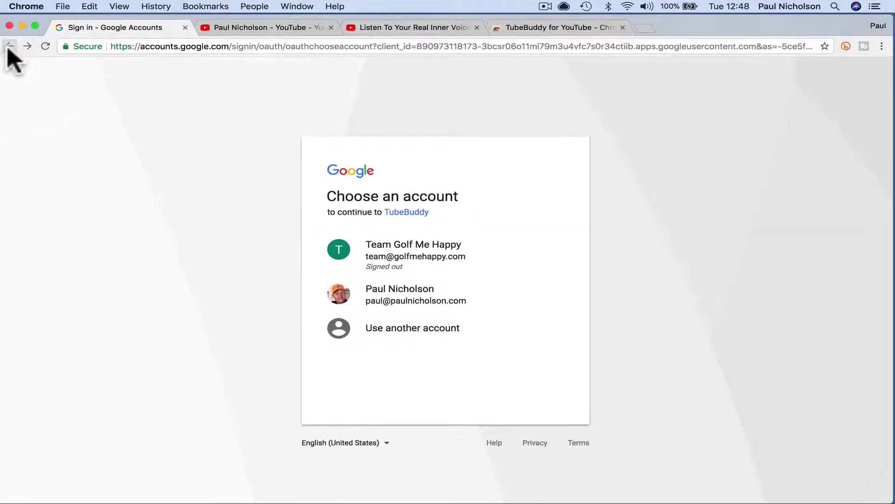
left_click(9, 46)
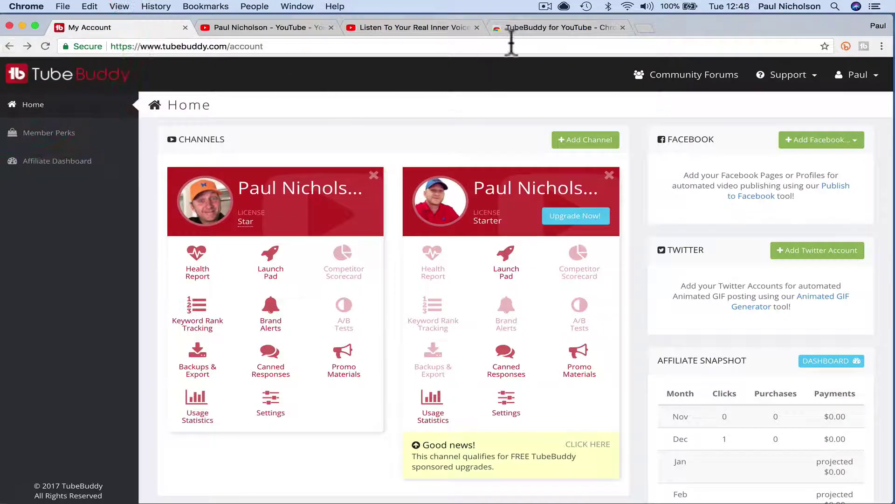
- Confirm the TubeBuddy for YouTube extension is already added, then go to the YouTube channel home
left_click(532, 28)
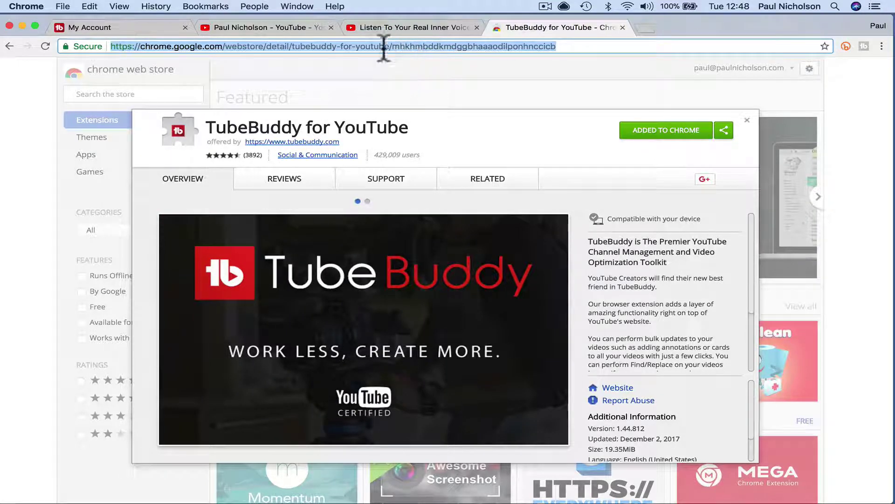
left_click(380, 28)
left_click(282, 32)
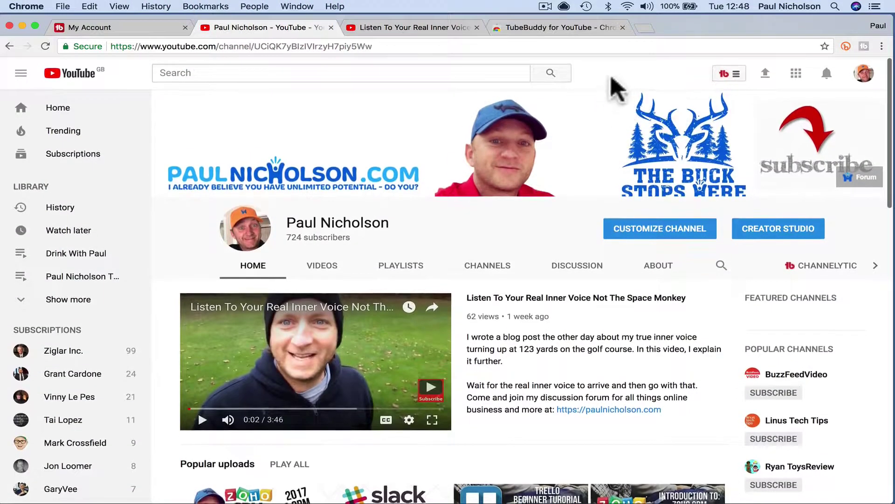
- Use TubeBuddy's My Videos quick link to list all 350 uploaded videos in Creator Studio
left_click(669, 76)
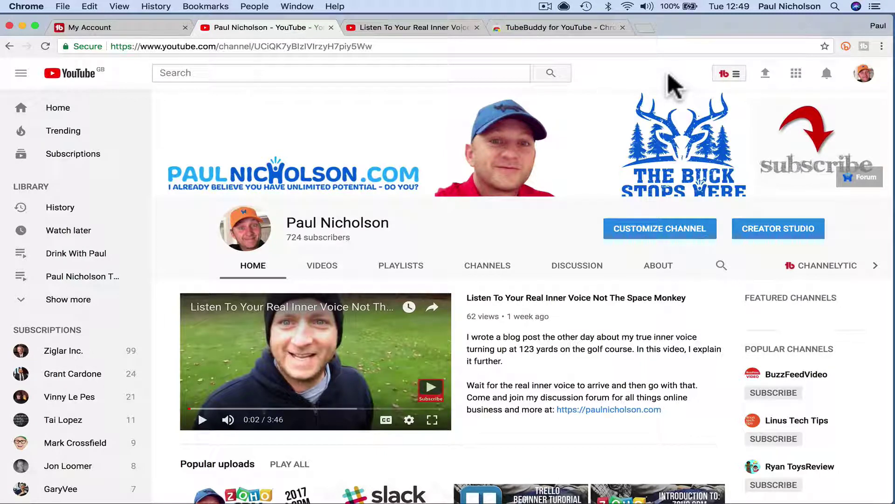
left_click(735, 77)
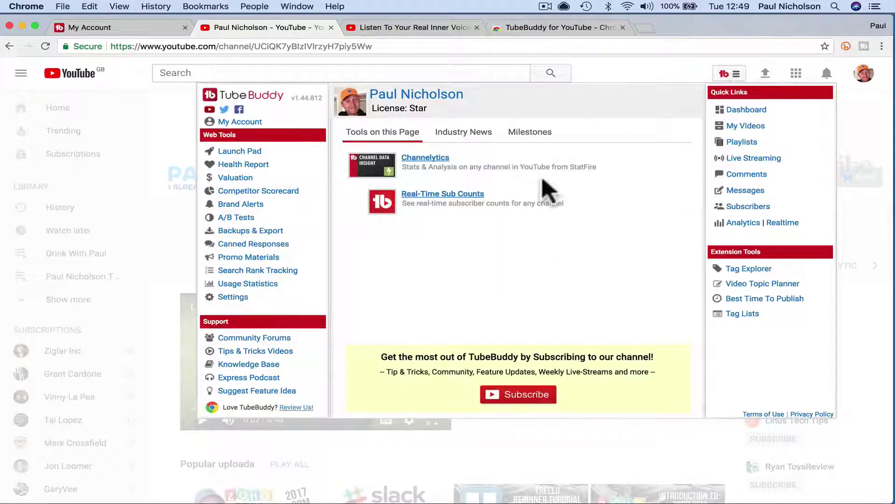
left_click(756, 128)
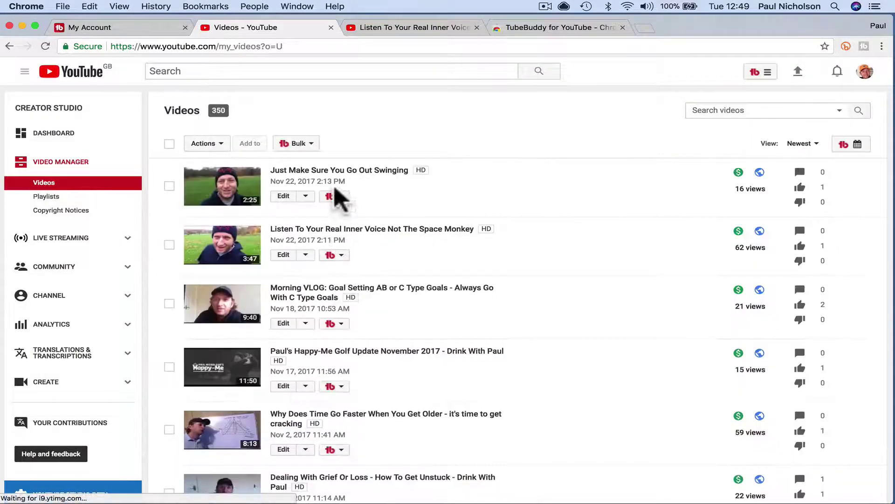
- Launch TubeBuddy's Bulk Find / Replace / Append, then view the Inner Voice video's description
left_click(309, 146)
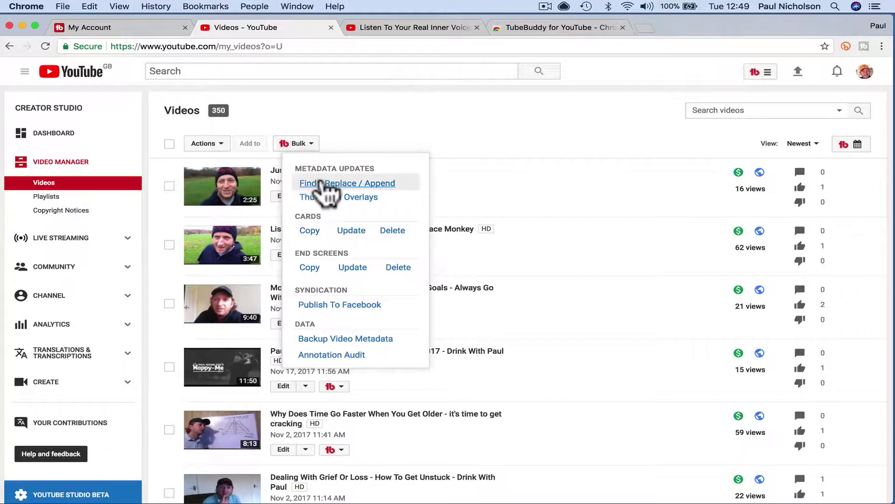
left_click(321, 183)
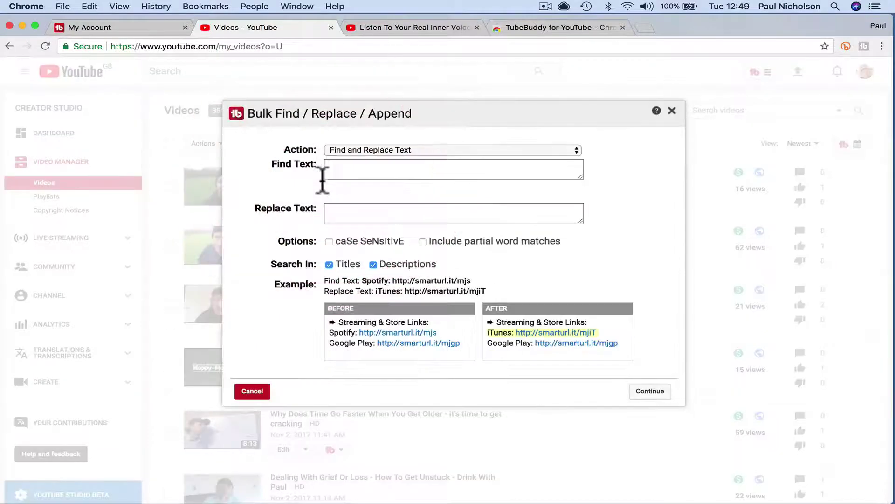
left_click(394, 28)
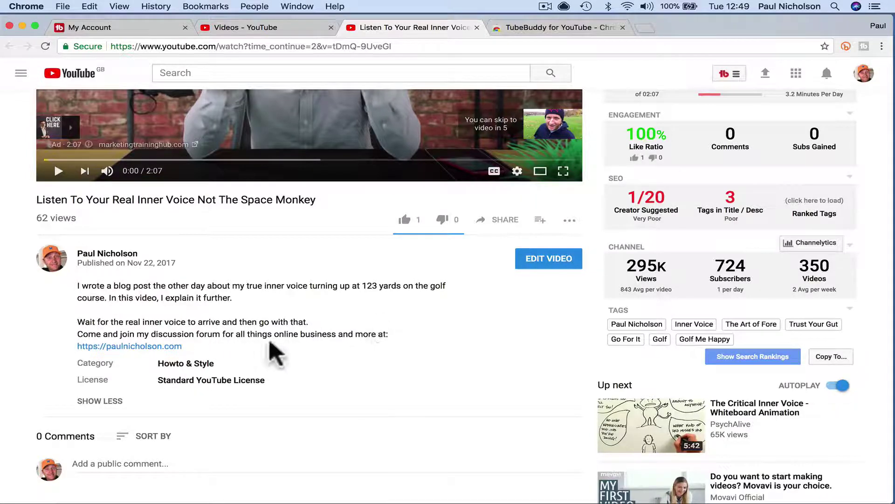
- Copy the forum line and website link from the description and paste them as the find text
left_click_drag(181, 348, 83, 330)
key("super+c")
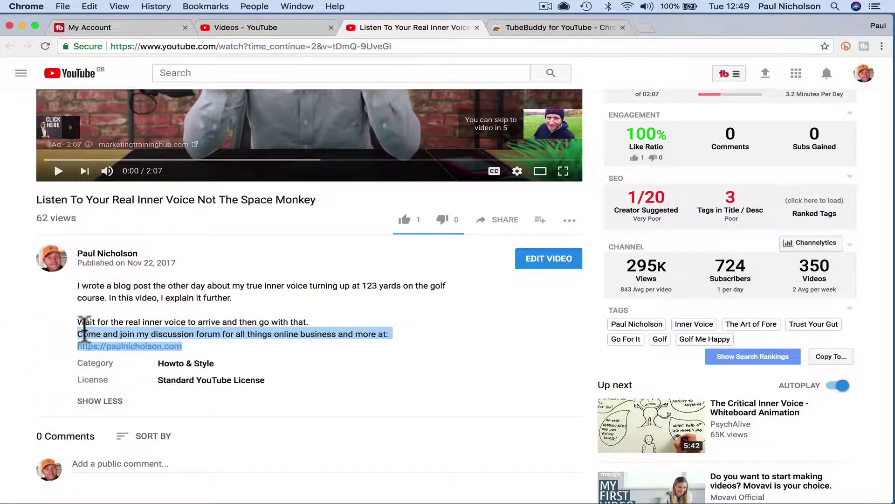
left_click(300, 30)
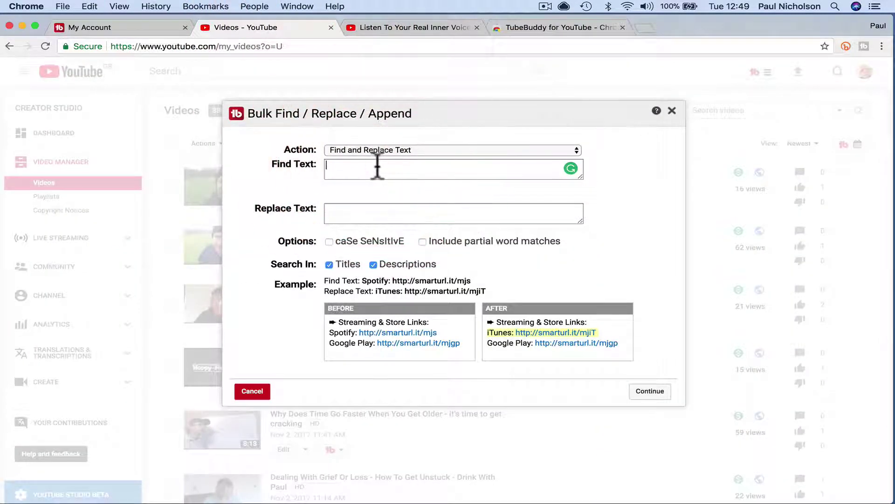
key("super+v")
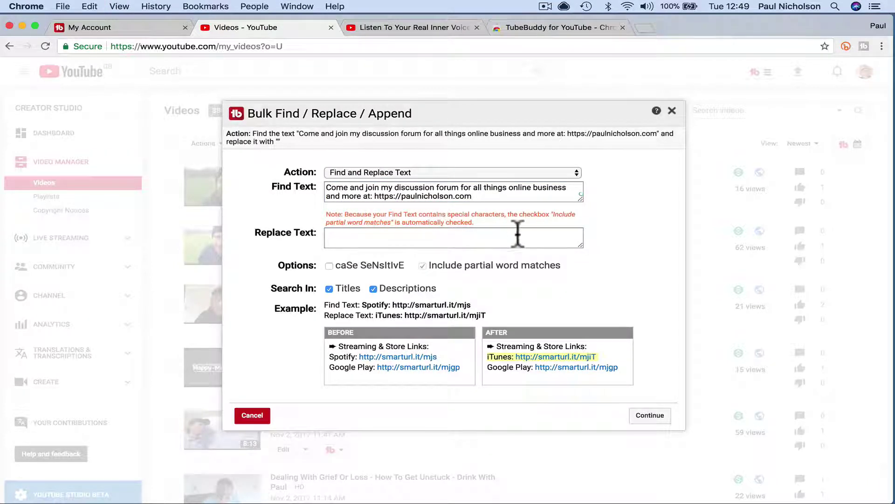
- Paste the forum sentence as the replacement text and proceed to video selection
left_click(376, 239)
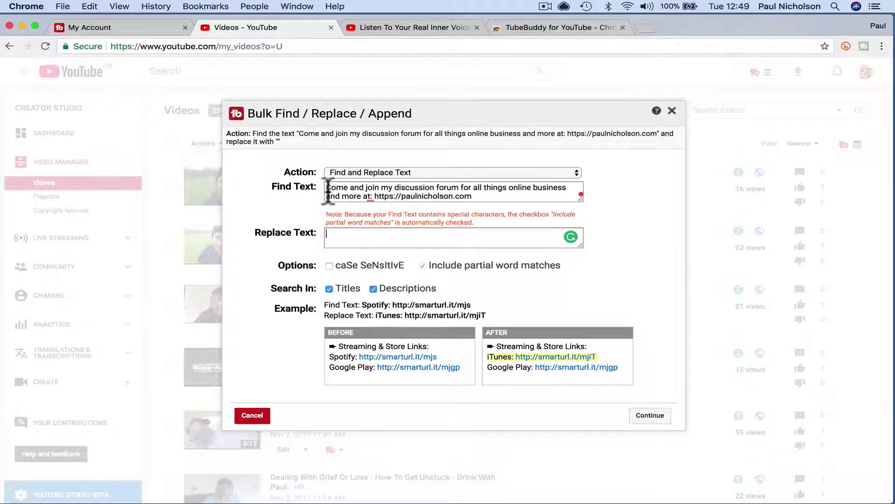
left_click(372, 242)
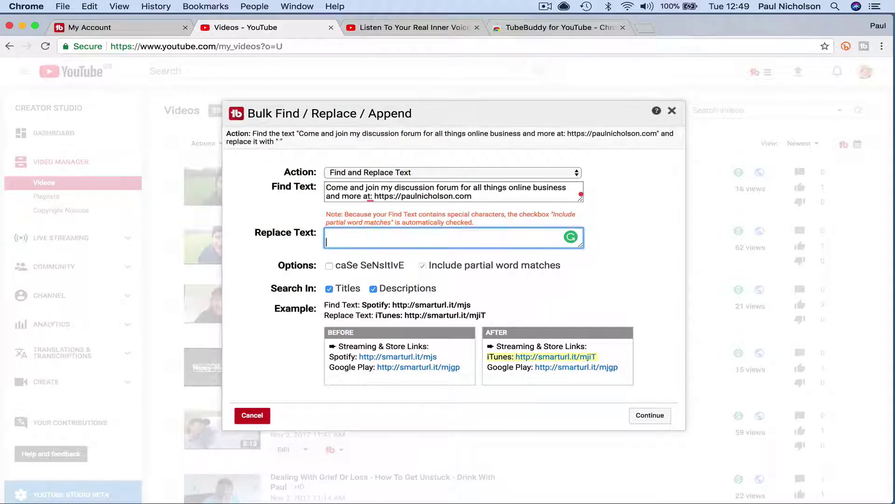
left_click(391, 28)
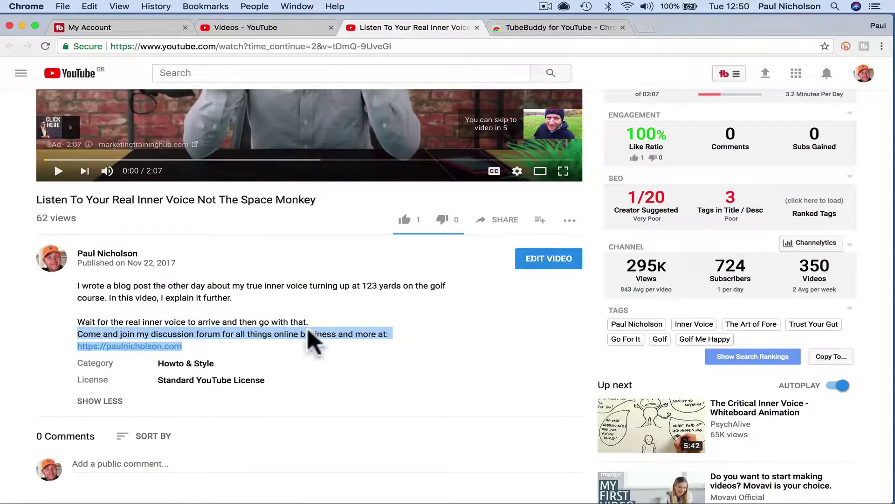
left_click(205, 27)
left_click(331, 236)
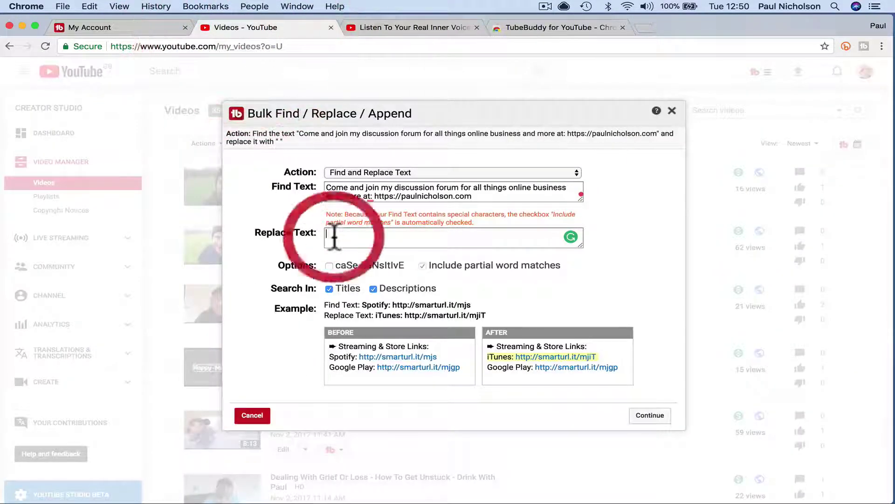
key("super+v")
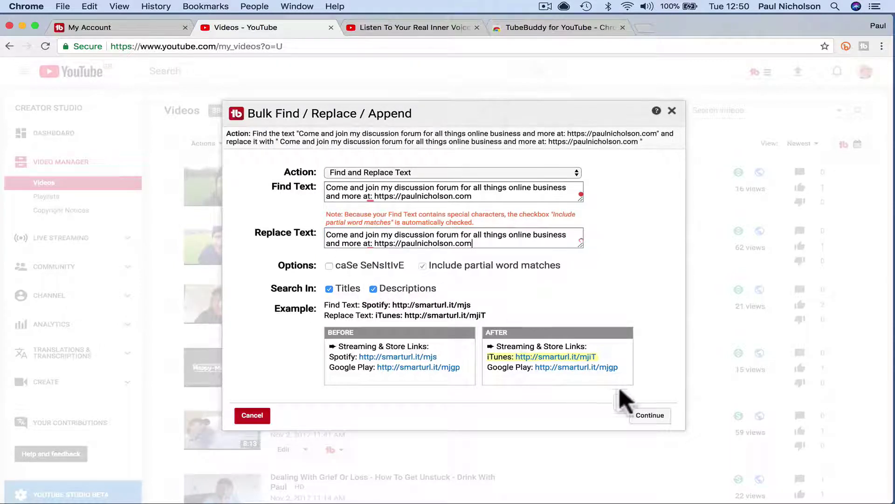
left_click(649, 415)
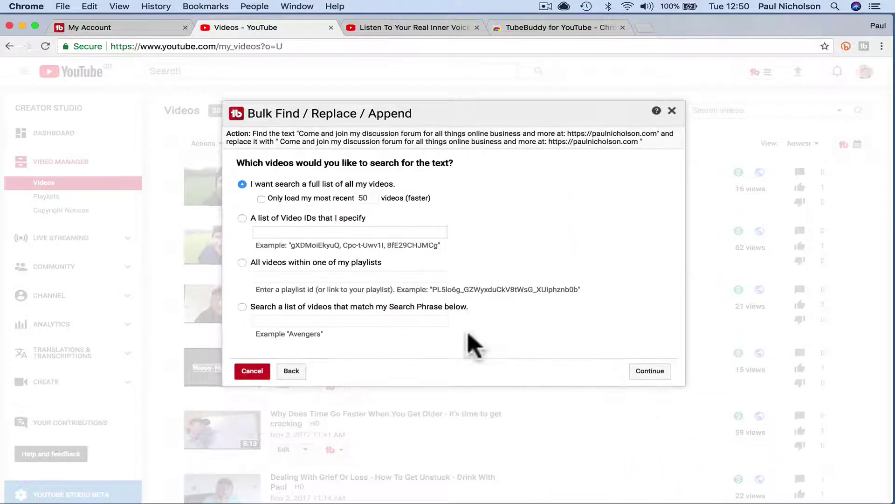
- Run the forum-sentence replacement on only the Listen To Your Real Inner Voice Not The Space Monkey video
left_click(644, 370)
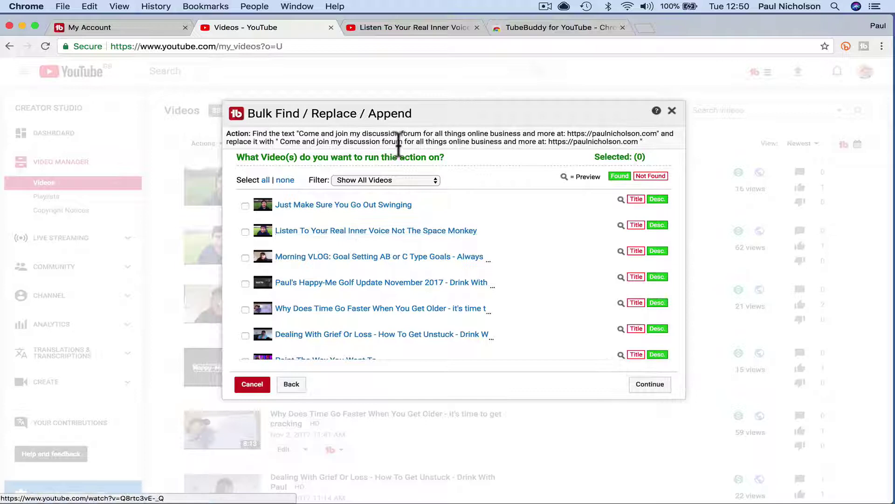
left_click(245, 231)
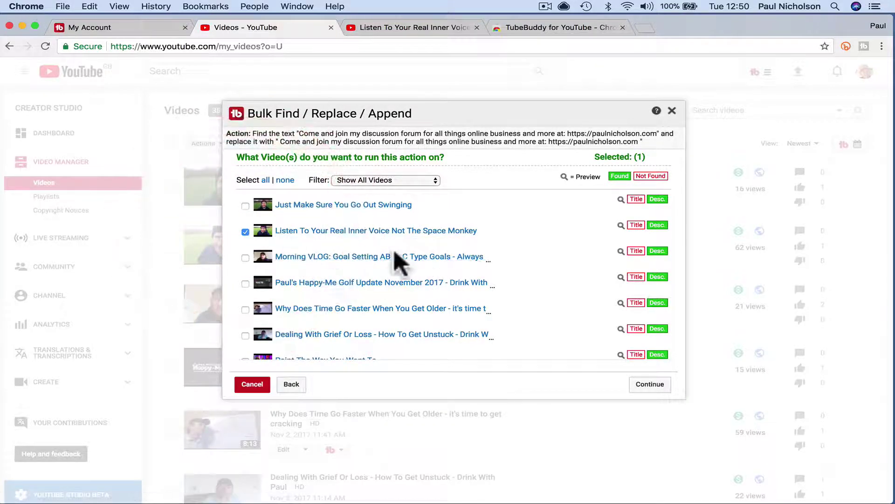
left_click(641, 382)
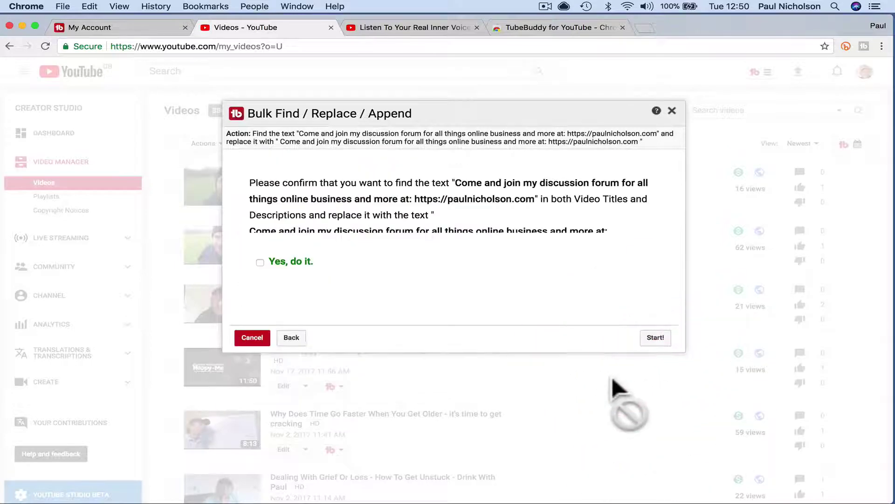
left_click(263, 262)
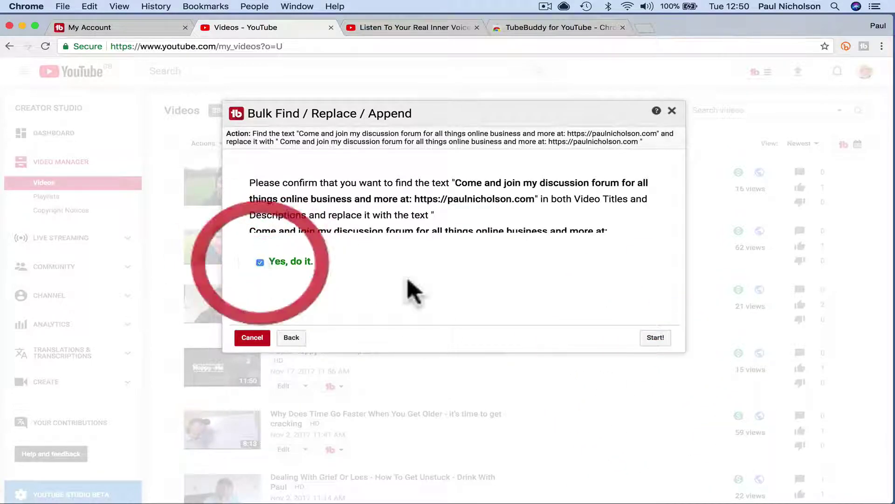
left_click(643, 338)
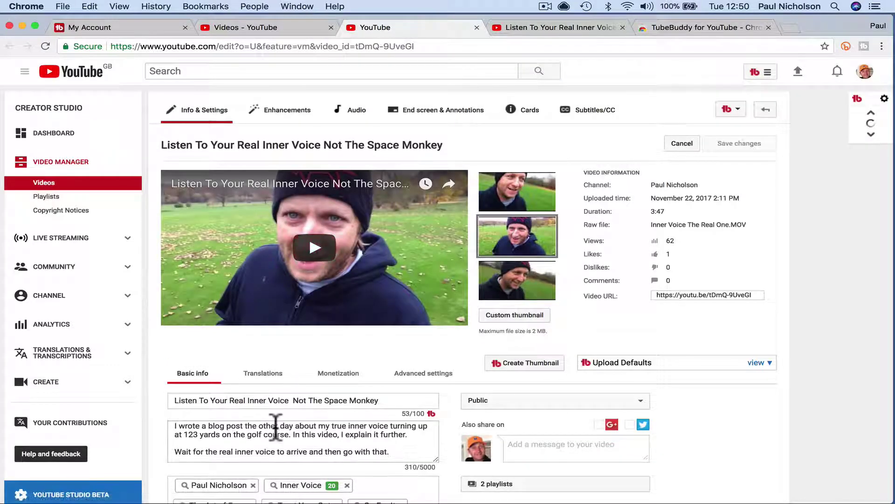
- Reload the watch page and expand the description to check it, then return to the bulk results
scroll(276, 427, "down", 4)
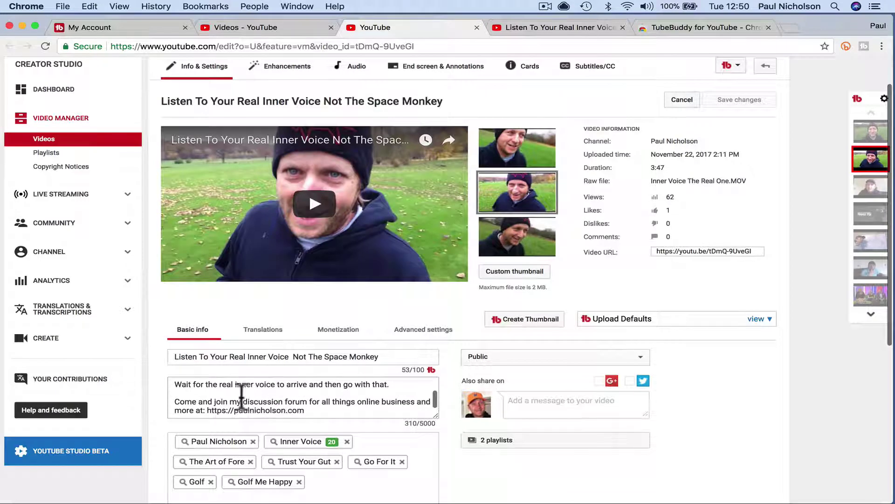
left_click(494, 28)
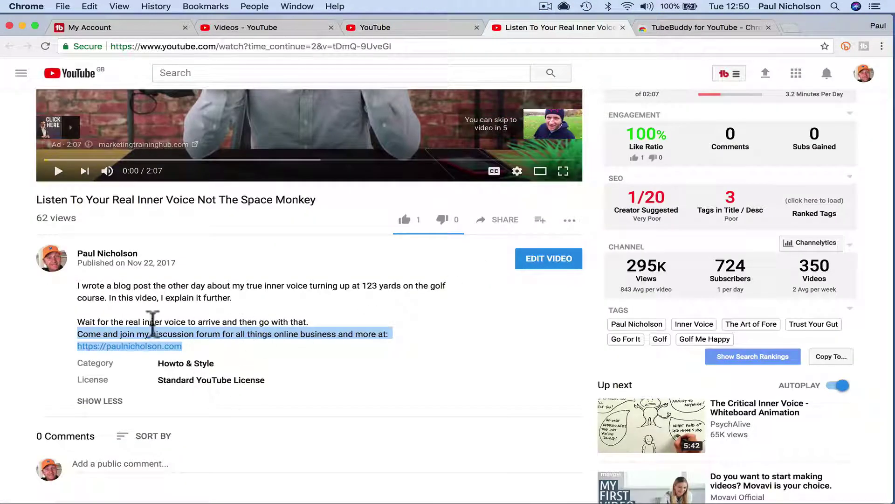
left_click(45, 46)
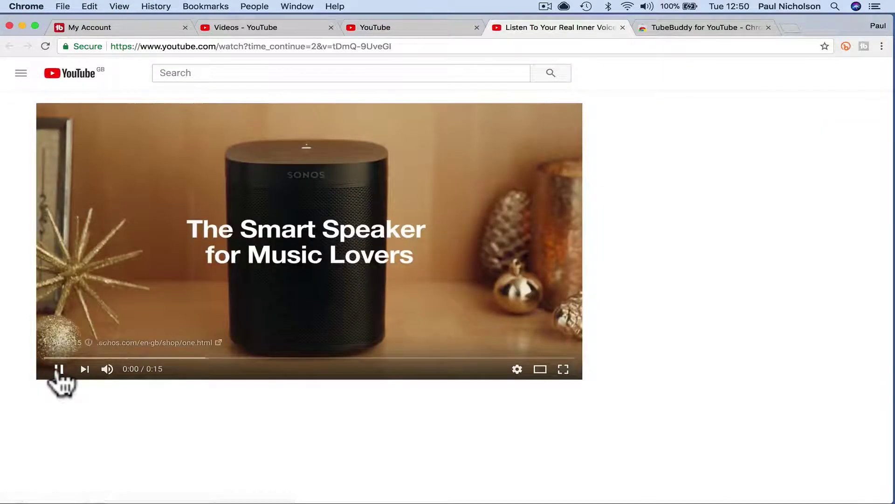
left_click(59, 371)
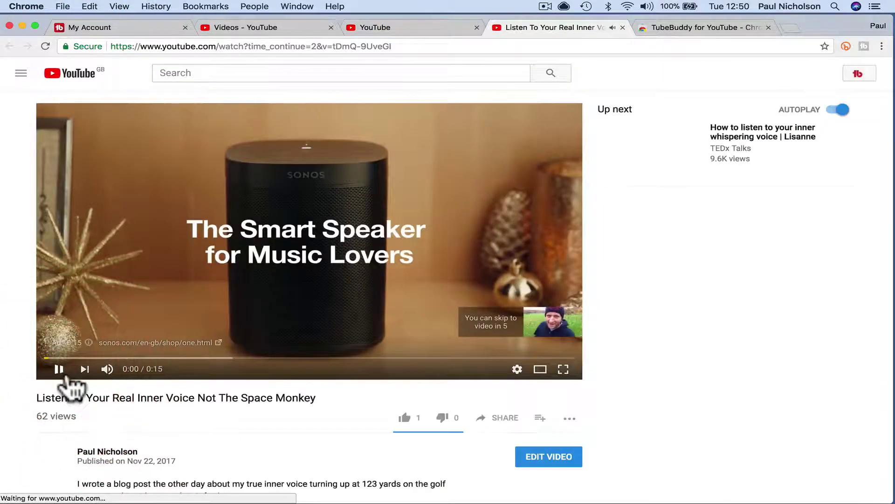
scroll(56, 378, "down", 5)
left_click(101, 400)
scroll(110, 400, "down", 2)
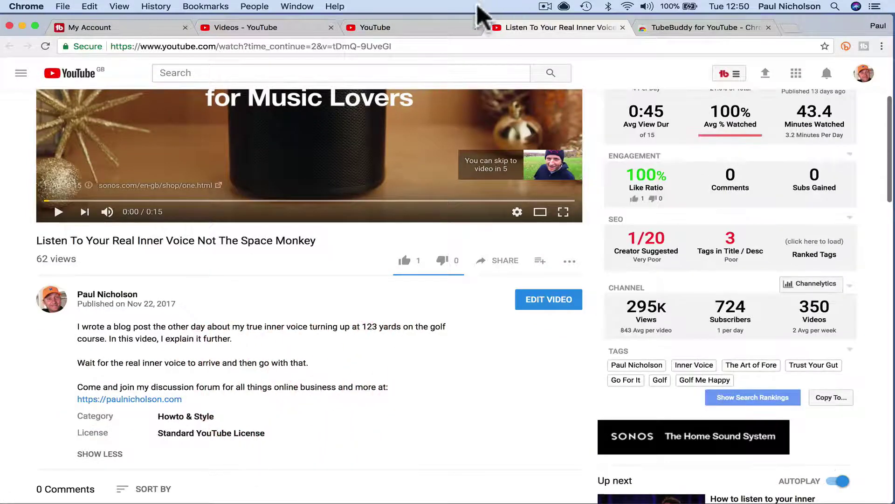
left_click(430, 26)
left_click(262, 27)
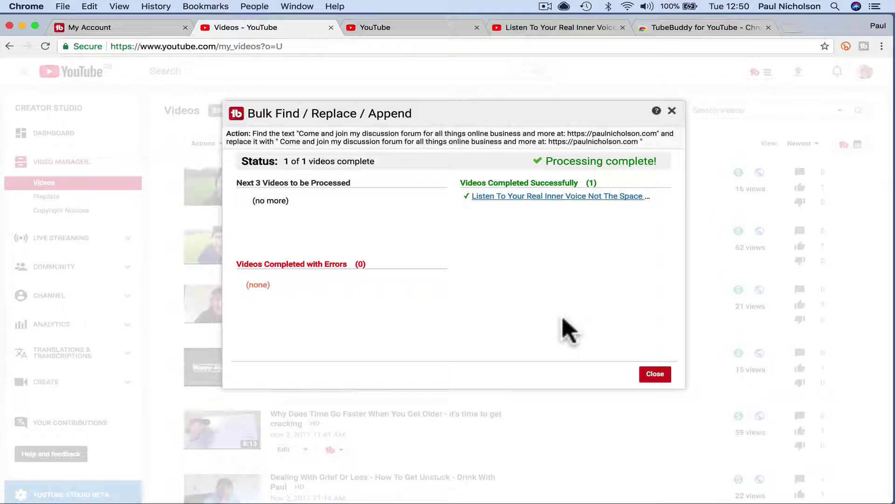
- Set up a new Find / Replace with the forum sentence as find text and, after a line break, as replacement
left_click(655, 374)
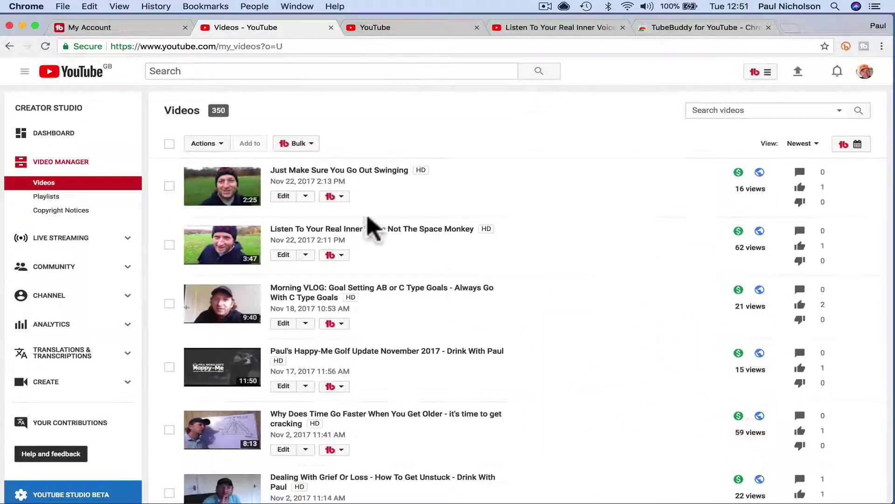
left_click(312, 145)
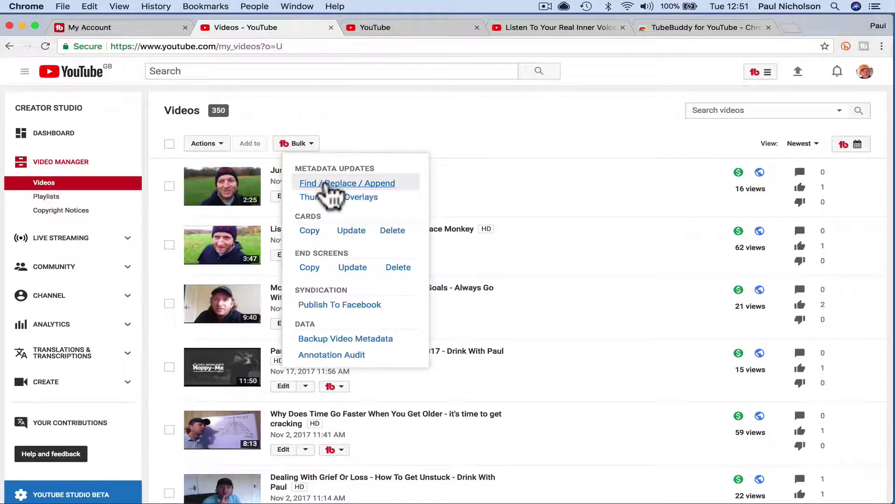
left_click(352, 182)
left_click(328, 177)
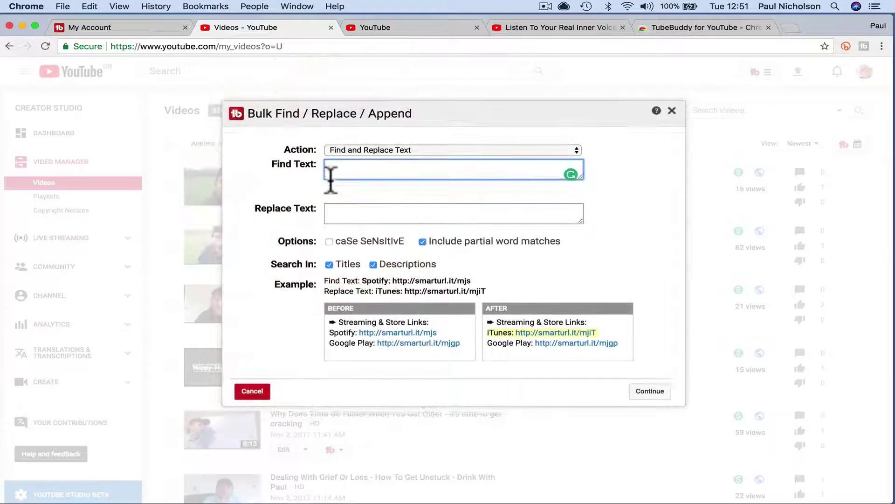
key("cmd+v")
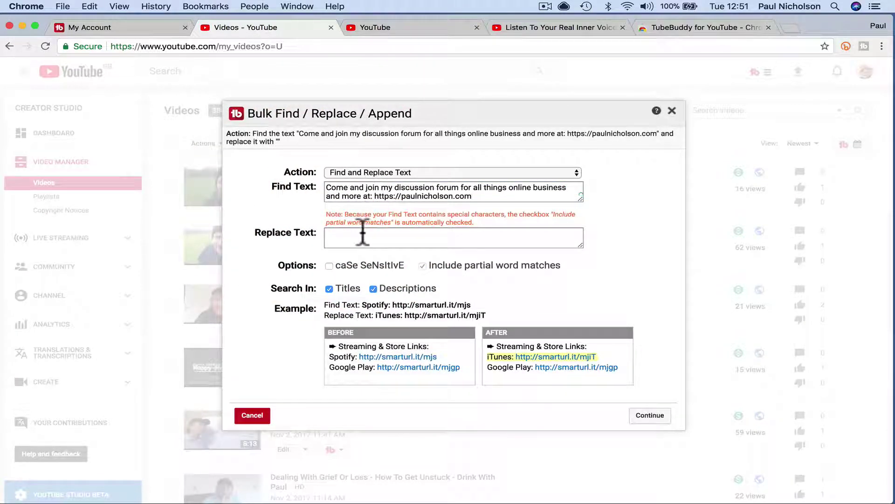
left_click(363, 235)
key("Return")
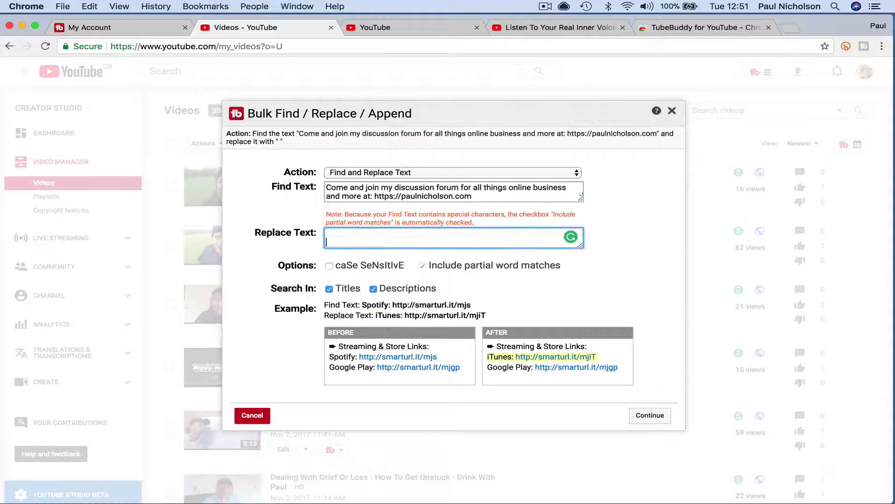
key("super+v")
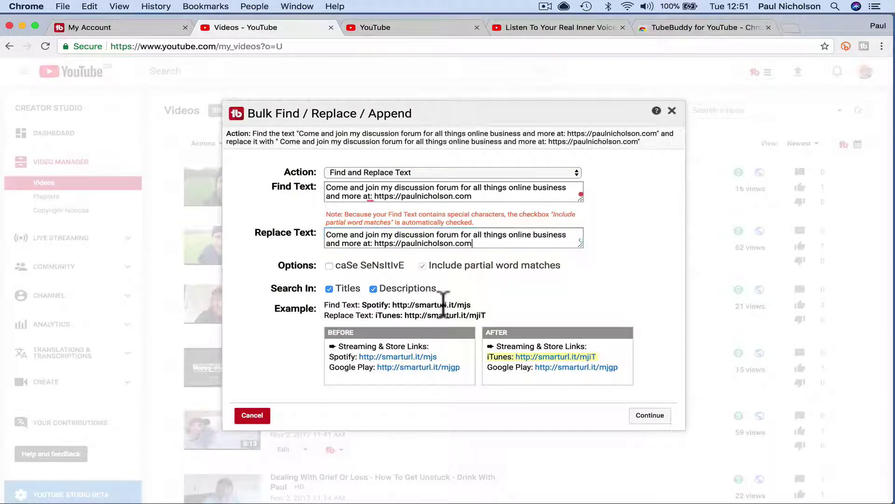
- Select all 350 videos from the full list as targets
left_click(649, 417)
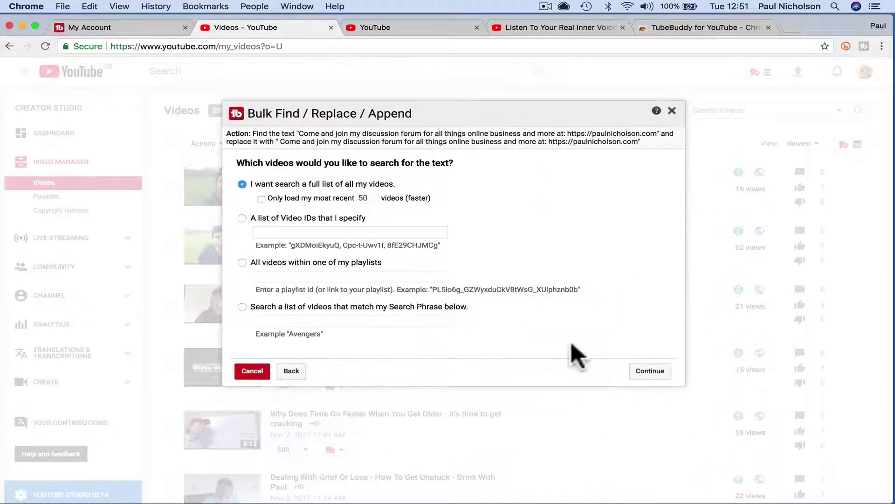
left_click(648, 373)
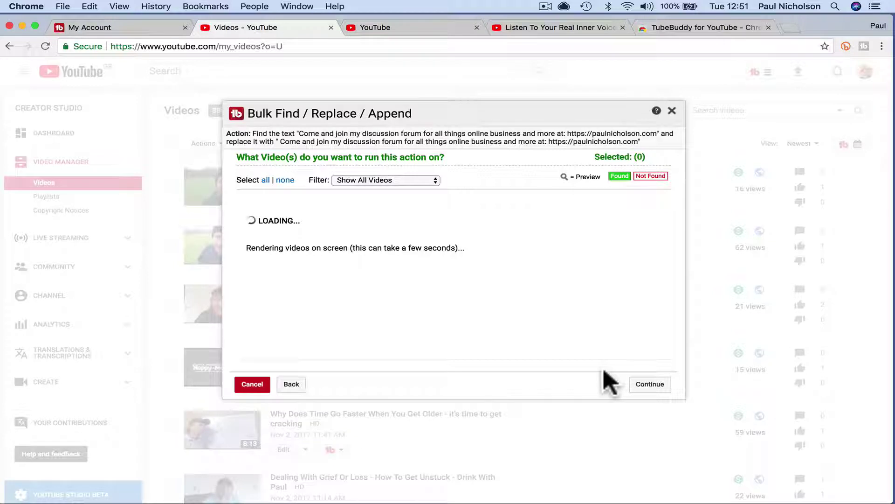
left_click(266, 181)
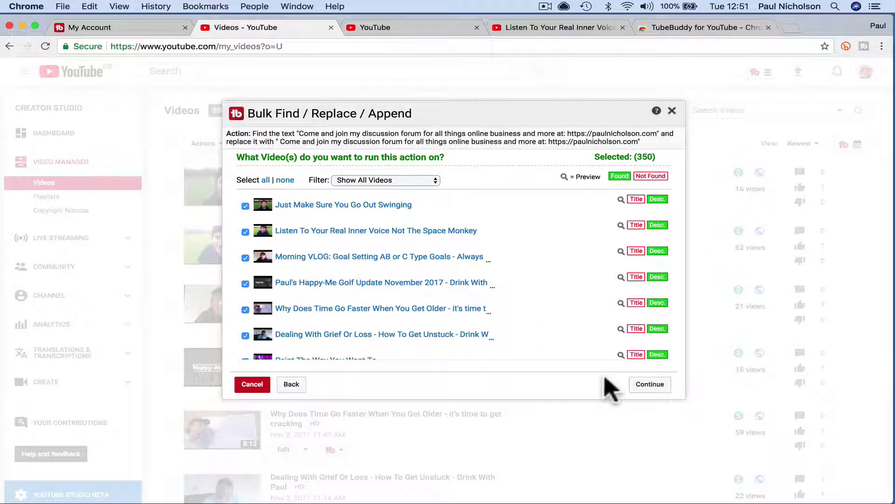
- Confirm and start the replacement across all 350 videos, then return to the Inner Voice edit page
left_click(643, 384)
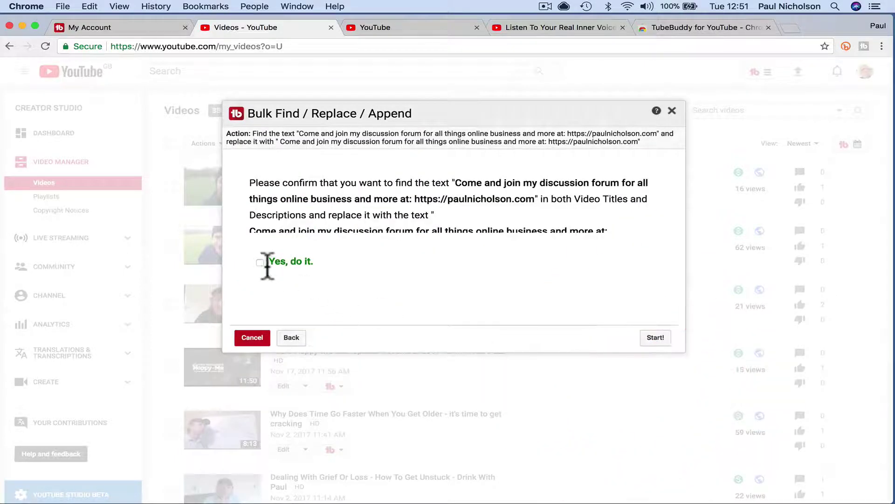
left_click(267, 264)
left_click(653, 340)
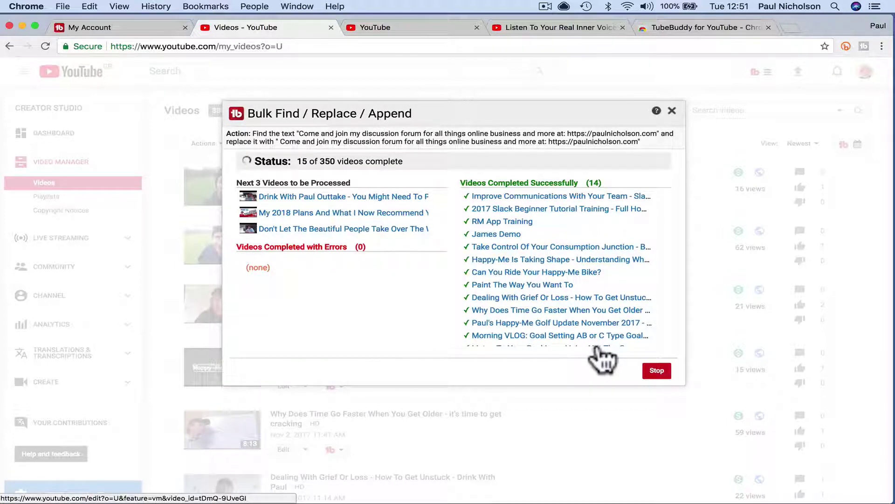
left_click(384, 26)
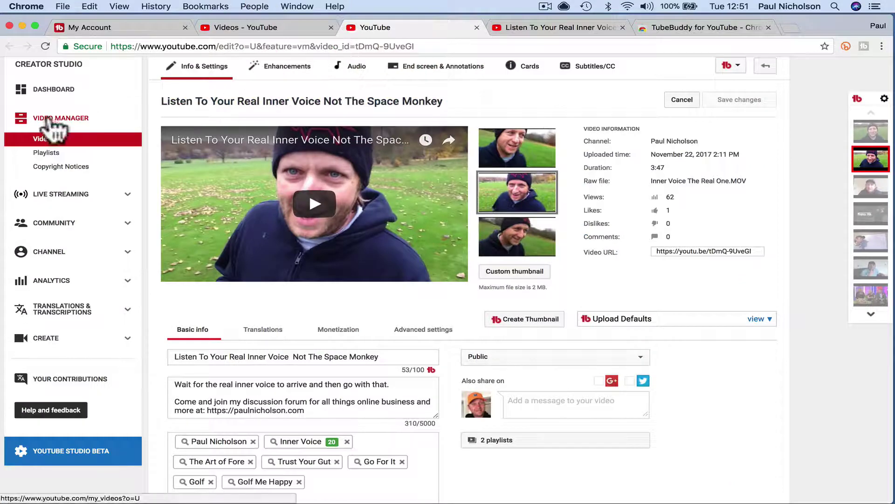
- Go to the channel's uploaded-videos list via TubeBuddy's My Videos quick link
left_click(730, 65)
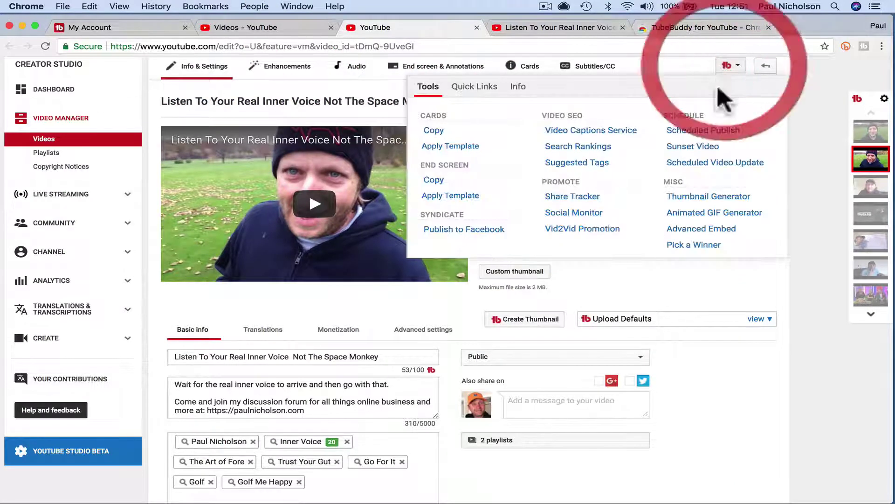
left_click(729, 65)
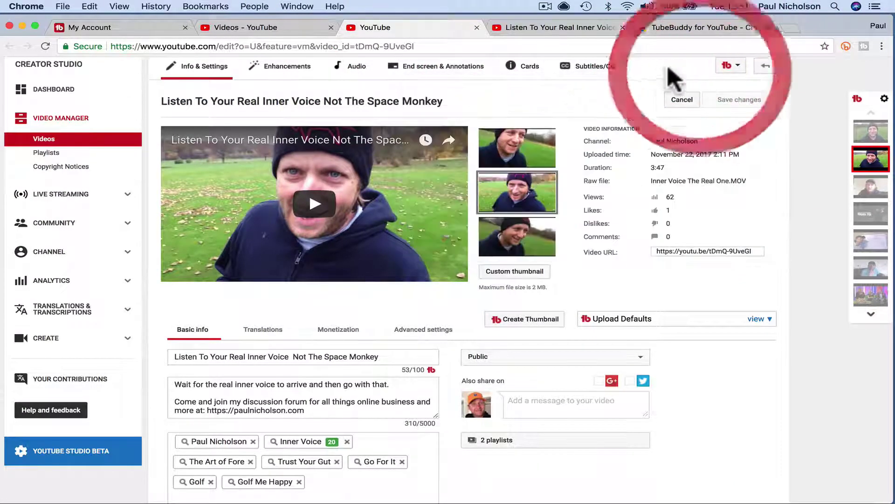
scroll(74, 70, "up", 2)
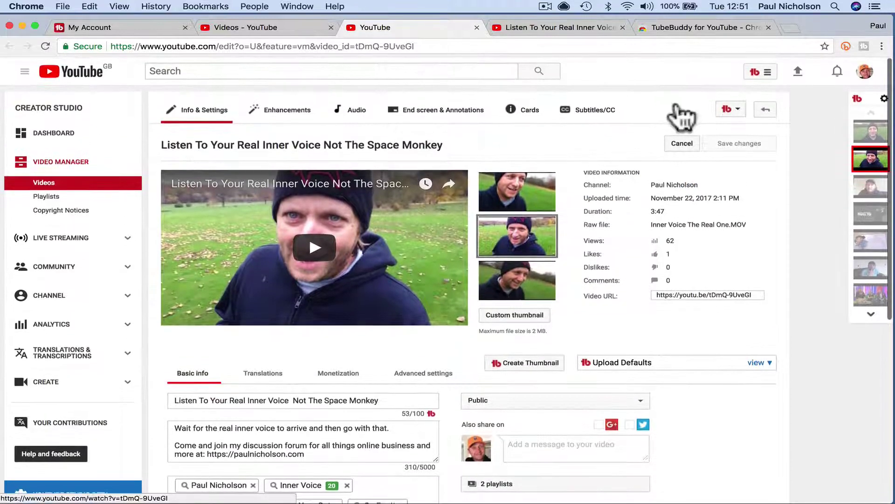
left_click(758, 71)
left_click(761, 124)
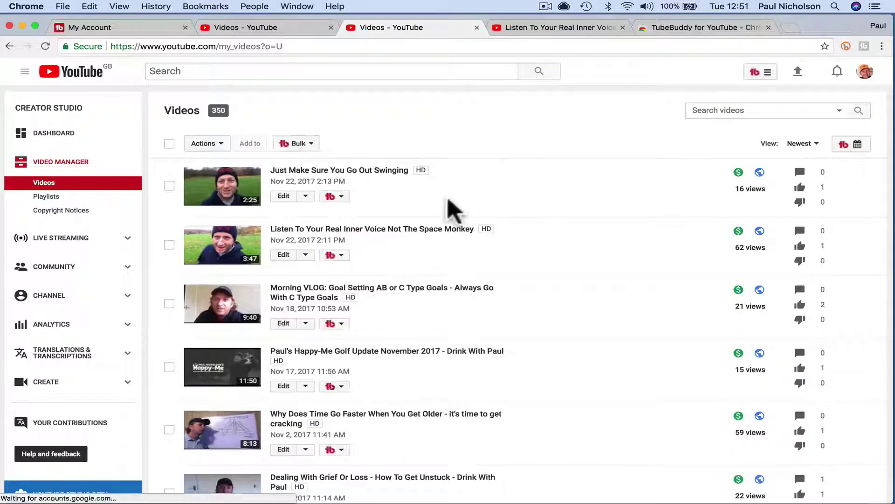
- Set Bulk Find / Replace / Append to swap the 'Snapchat:' line for the new handle, then continue
left_click(297, 143)
left_click(320, 182)
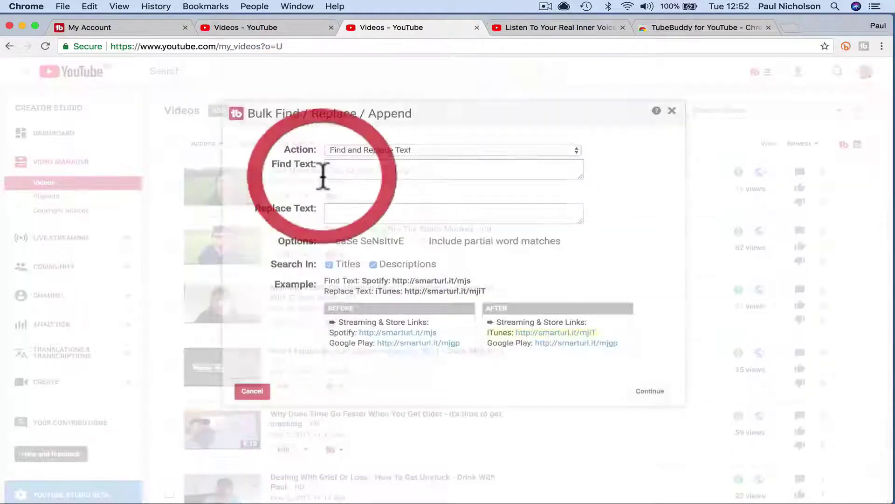
left_click(436, 170)
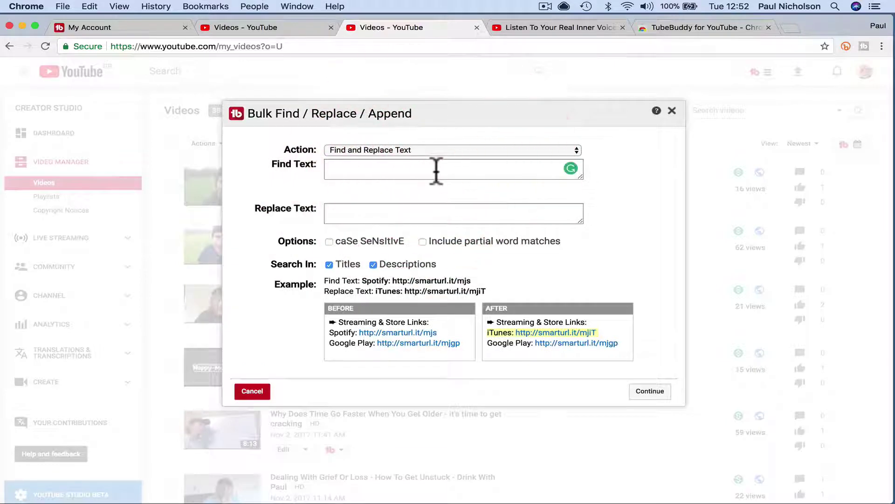
type("Snap")
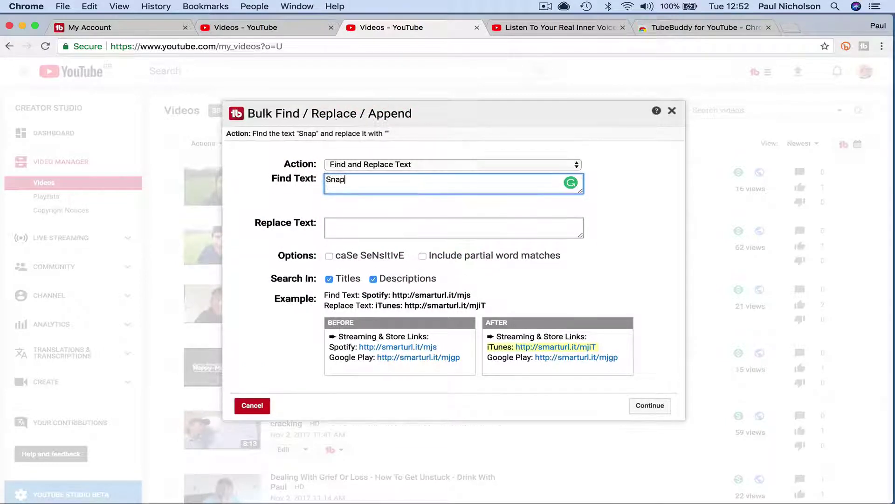
type("chat: PaulNicholsonGo")
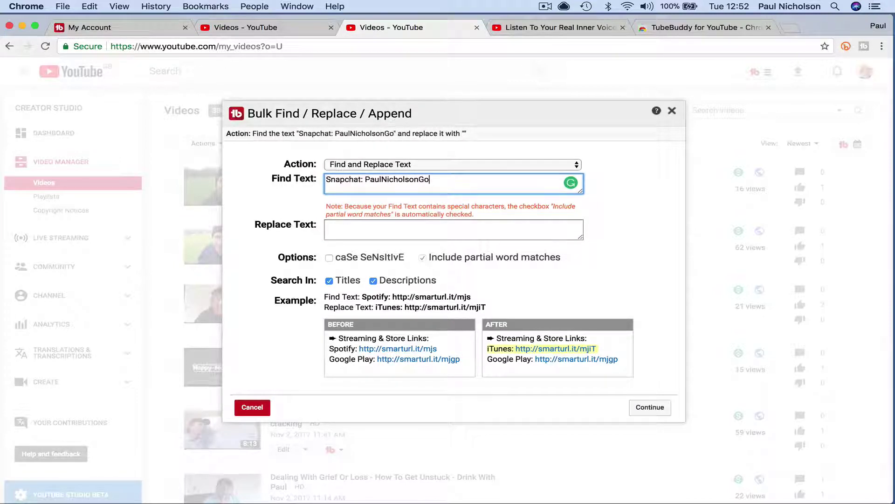
left_click(448, 229)
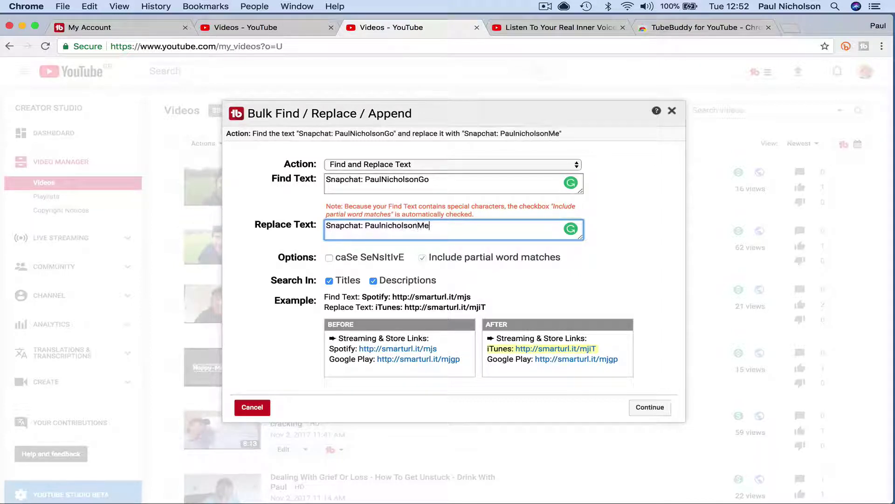
left_click(466, 210)
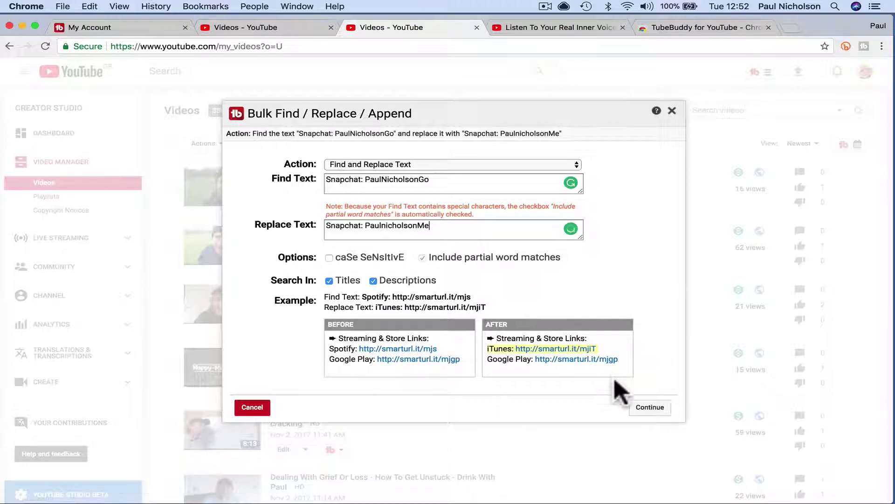
left_click(650, 407)
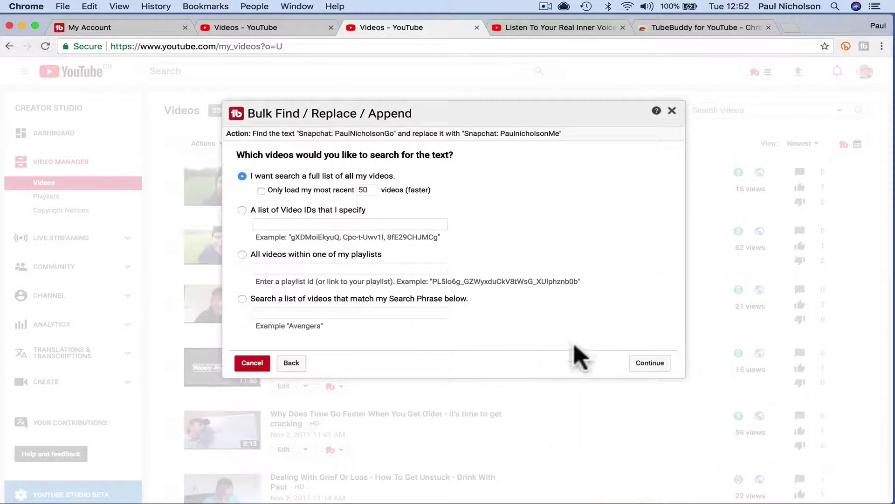
- Search the full list of videos for the Snapchat line and expand a match's description
left_click(651, 373)
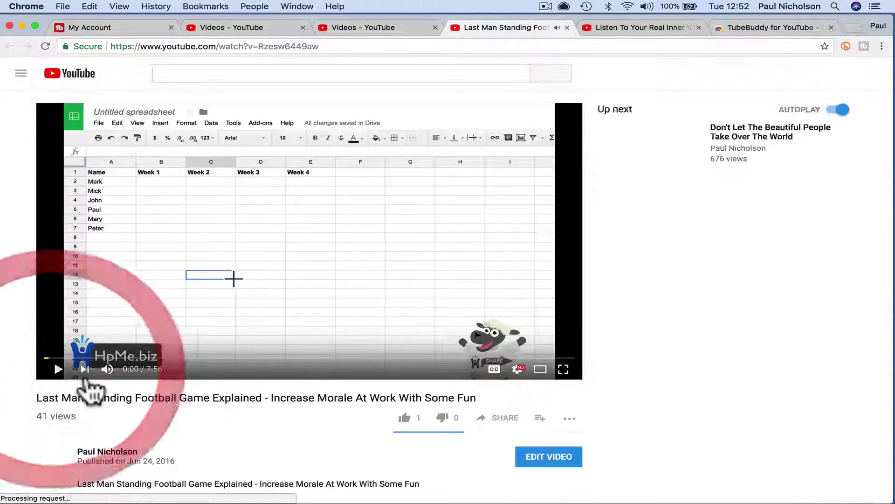
scroll(104, 413, "down", 5)
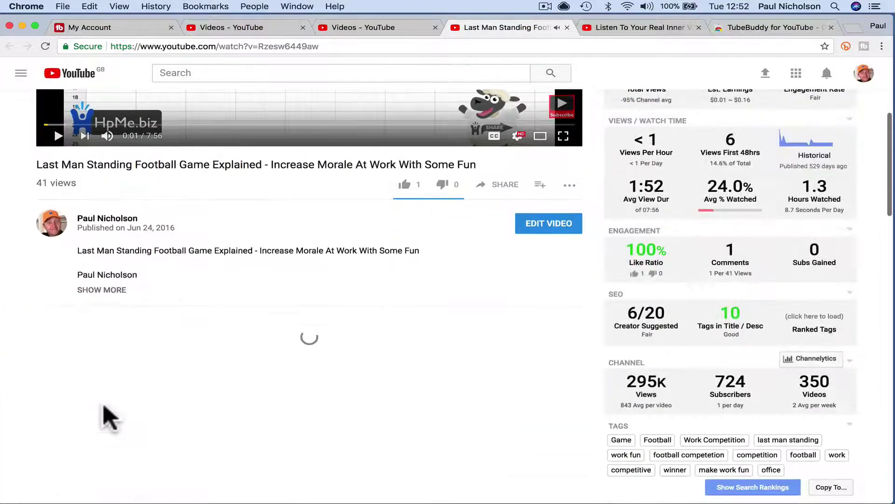
left_click(107, 291)
scroll(116, 318, "down", 3)
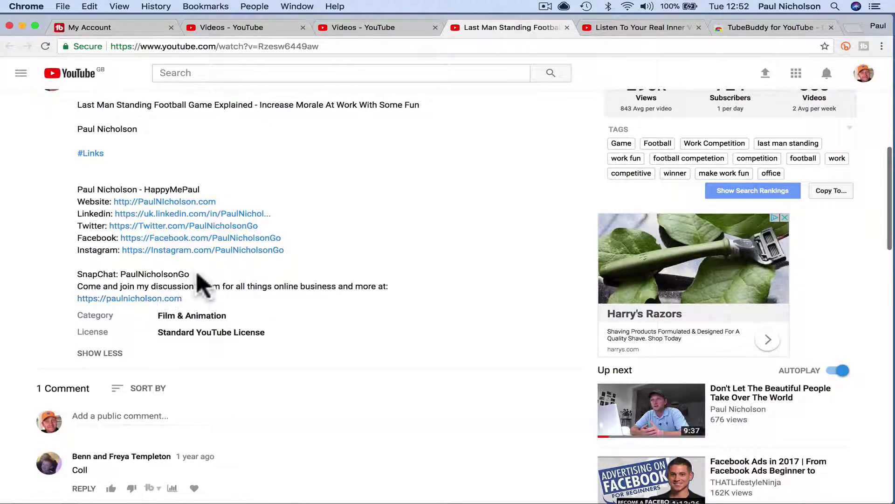
scroll(306, 316, "up", 10)
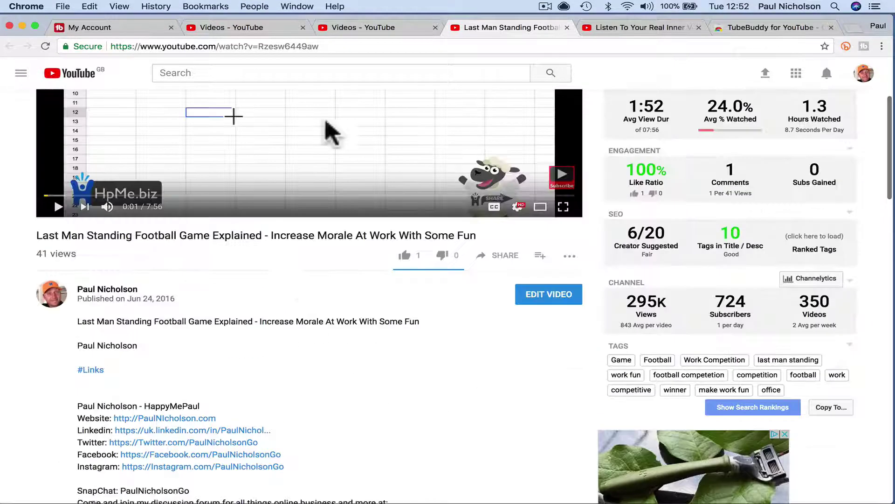
- Review the two matching videos against the Last Man Standing watch page
left_click(389, 27)
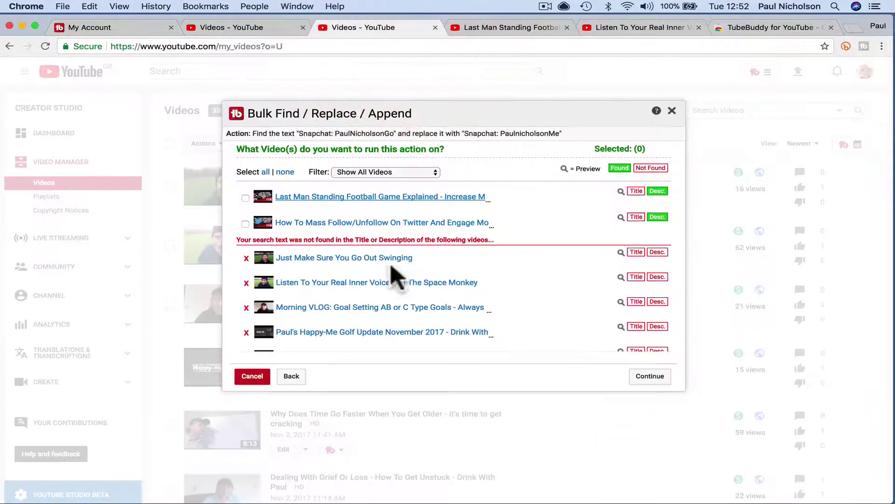
scroll(399, 296, "down", 15)
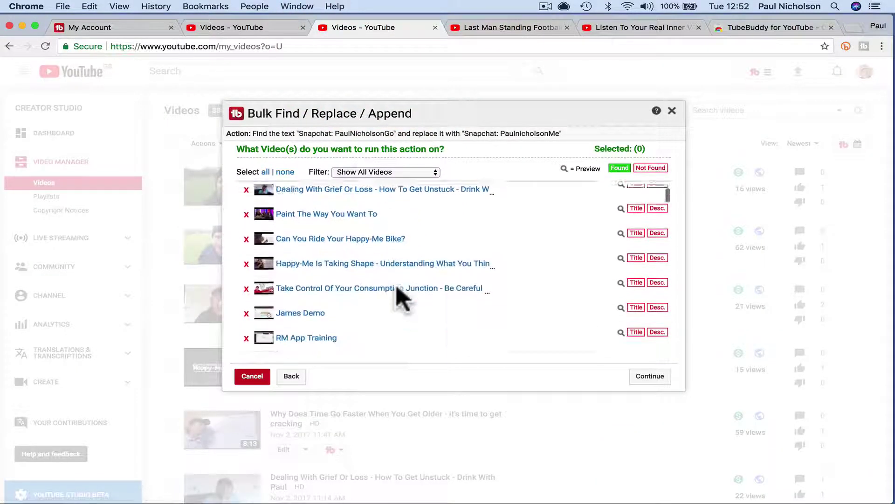
scroll(400, 296, "up", 15)
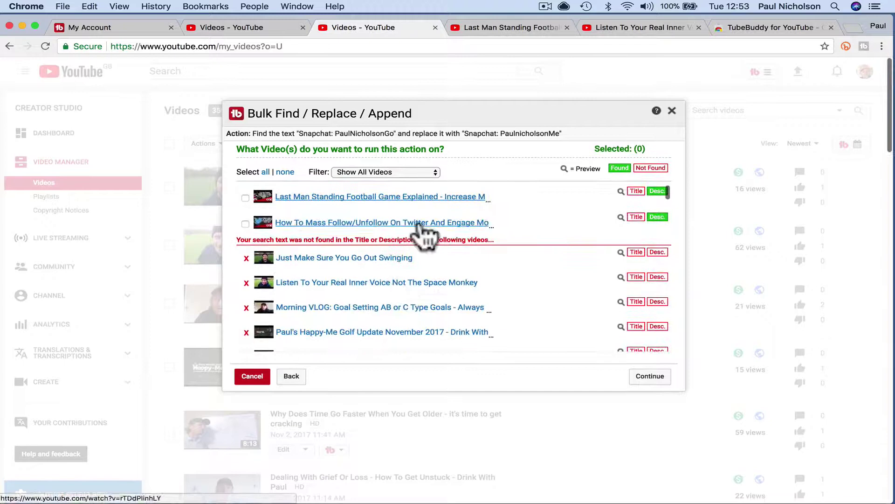
scroll(515, 290, "down", 10)
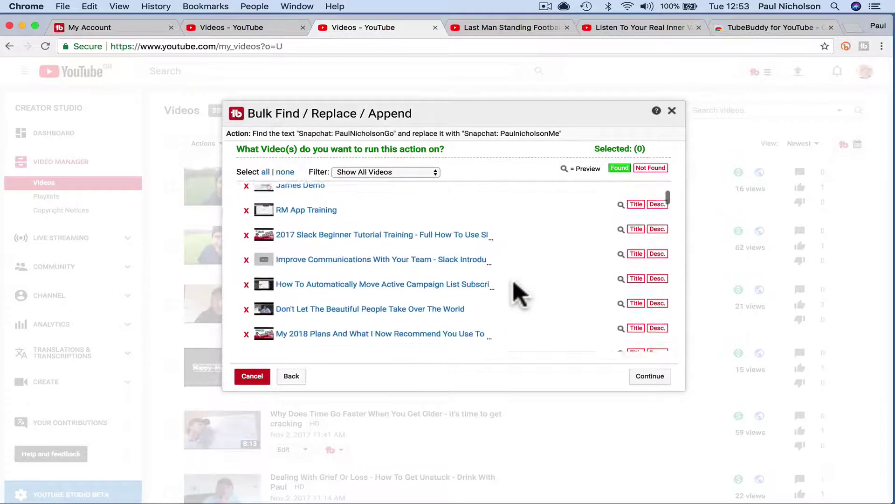
scroll(520, 294, "down", 10)
scroll(520, 294, "up", 15)
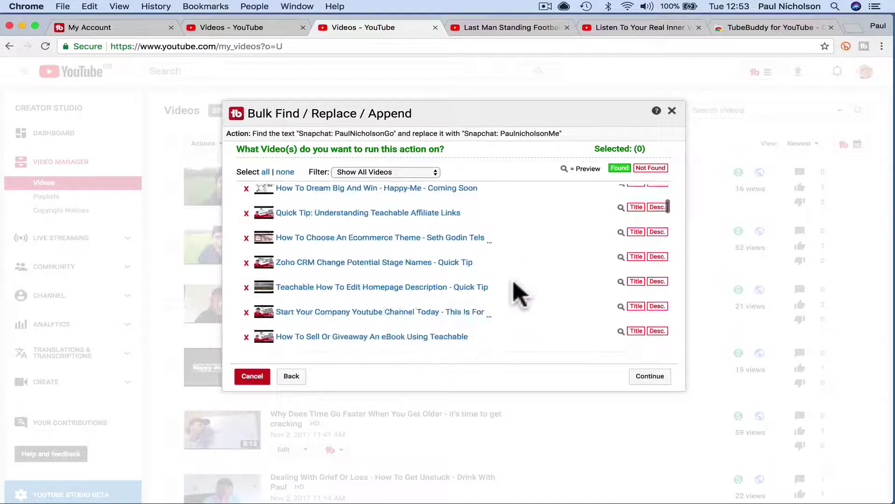
scroll(518, 292, "up", 5)
left_click(499, 28)
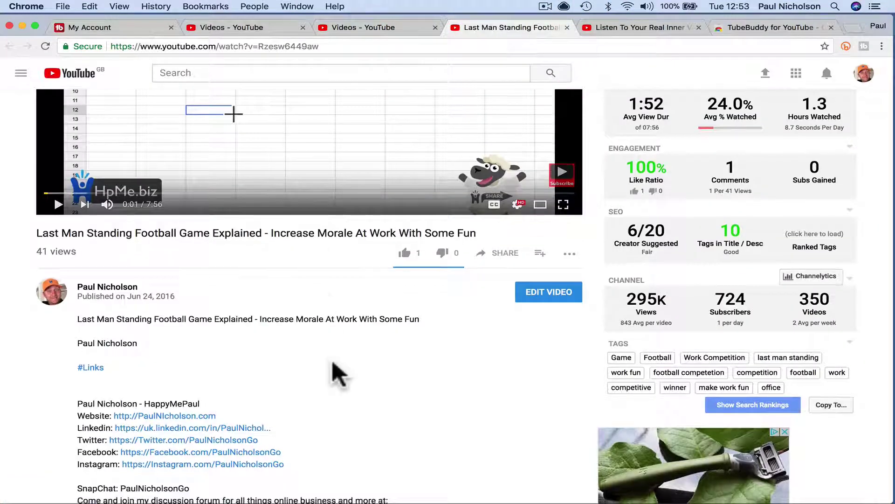
scroll(334, 369, "down", 3)
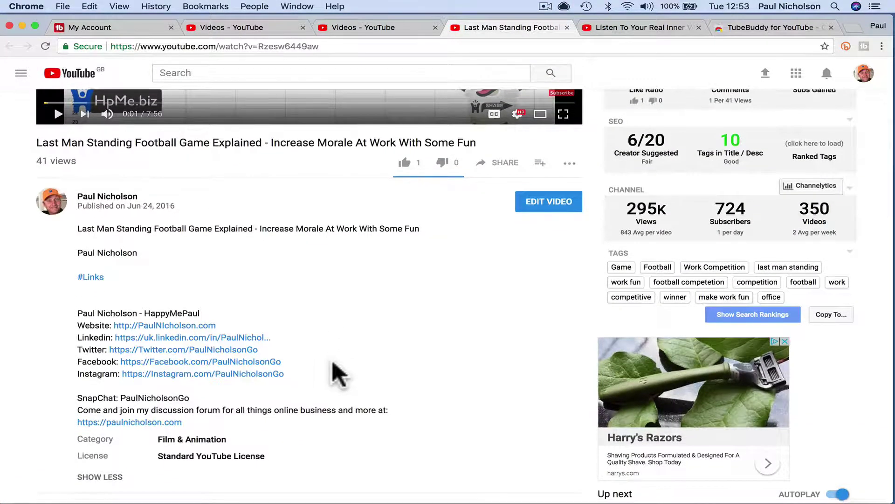
scroll(336, 369, "up", 5)
left_click(390, 29)
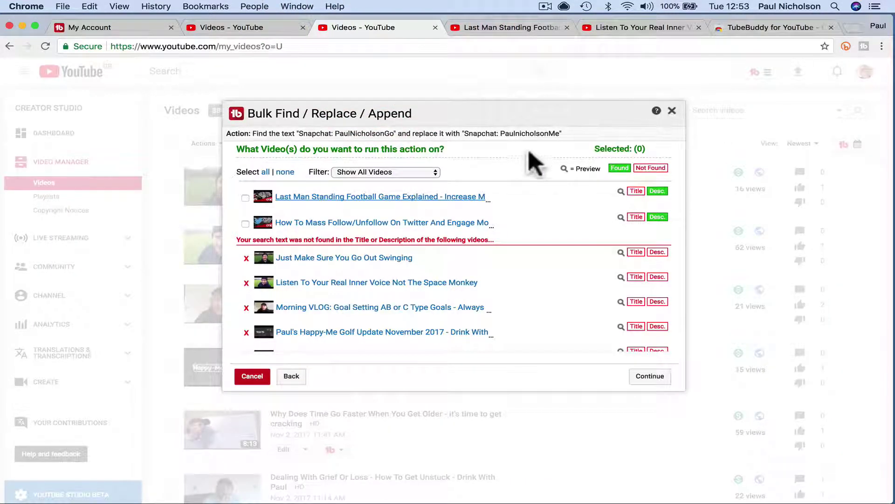
- Step the bulk dialog back and inspect the Last Man Standing video's description
left_click(295, 377)
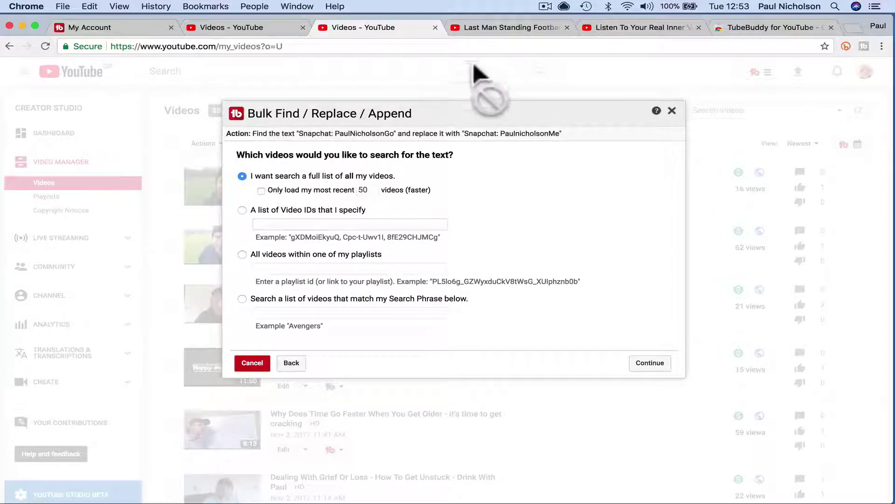
left_click(480, 28)
scroll(208, 369, "down", 6)
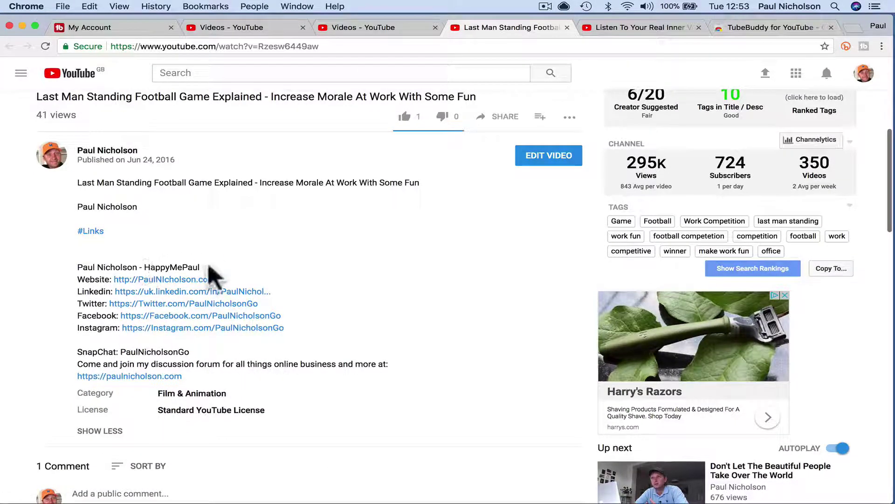
left_click_drag(201, 267, 74, 267)
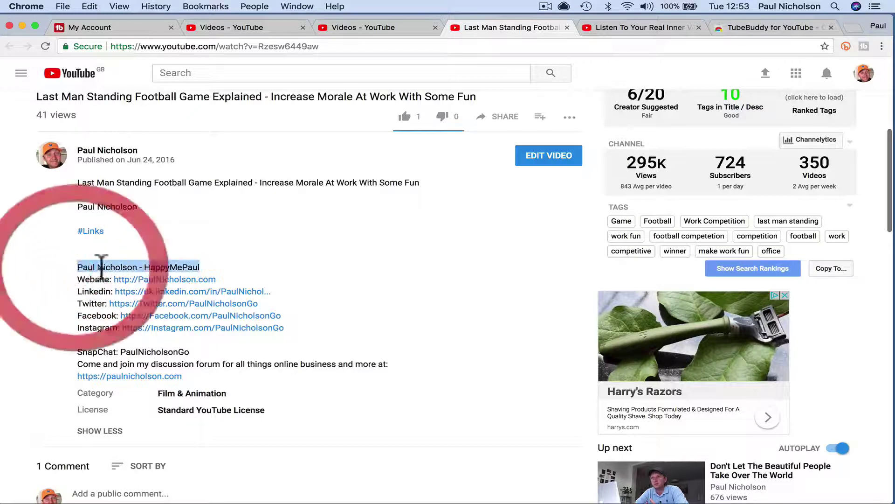
left_click(326, 320)
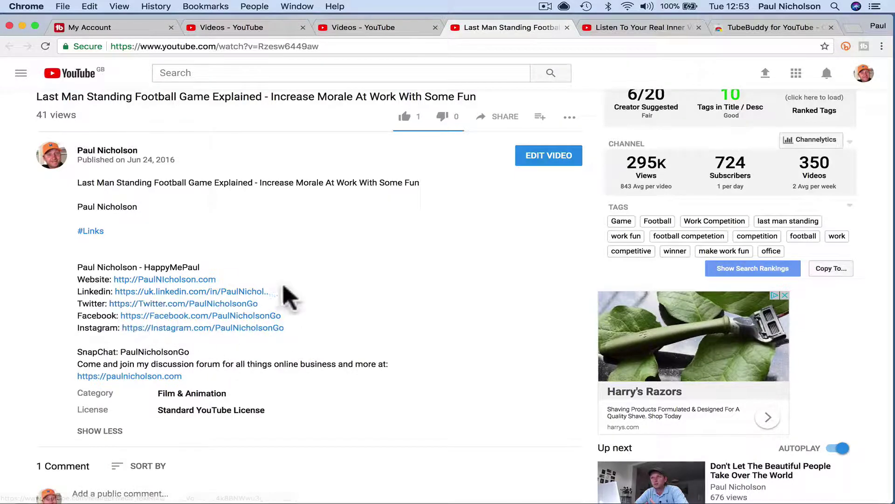
- Open the Last Man Standing video's edit page and expand its description box
left_click(536, 159)
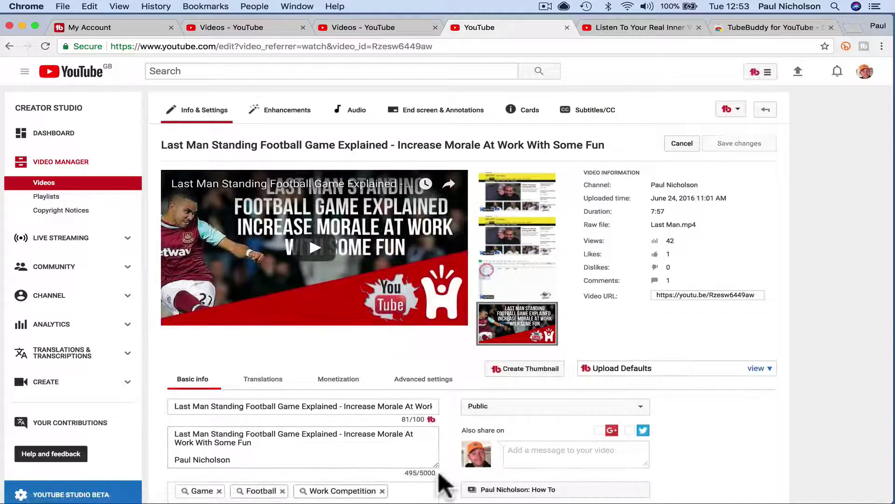
left_click(437, 467)
scroll(354, 406, "down", 3)
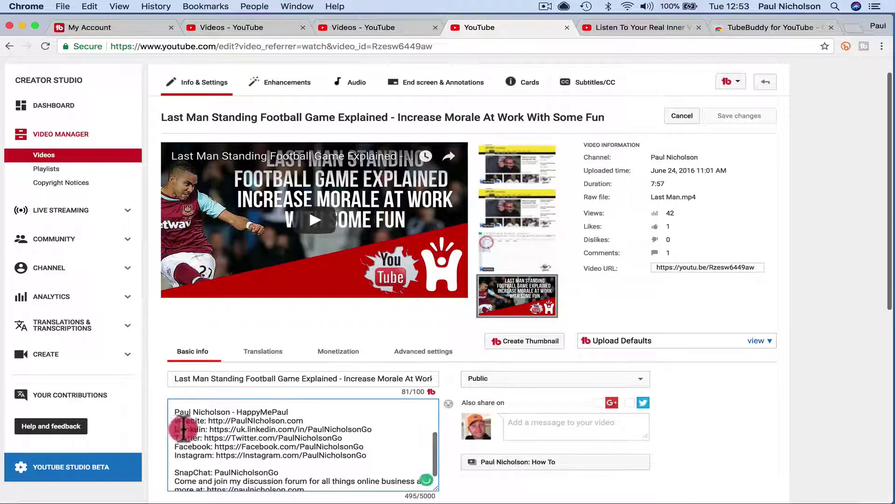
left_click_drag(210, 421, 170, 427)
key("super+c")
left_click(381, 428)
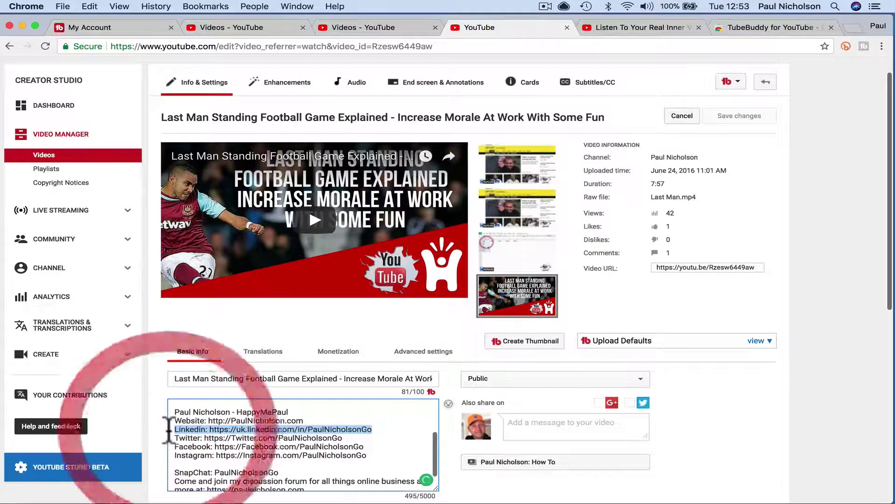
- Set Remove/Delete Text for the pasted LinkedIn line, continue, then check the forum job's progress
left_click(380, 29)
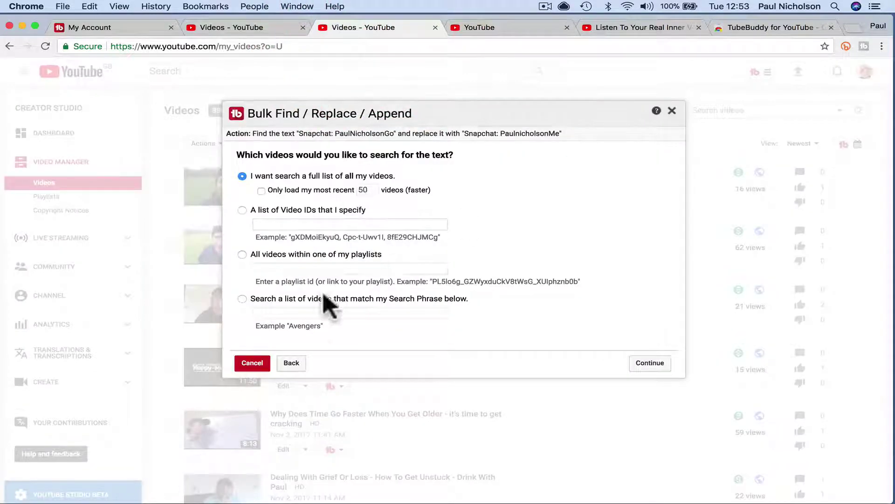
left_click(292, 364)
left_click(439, 166)
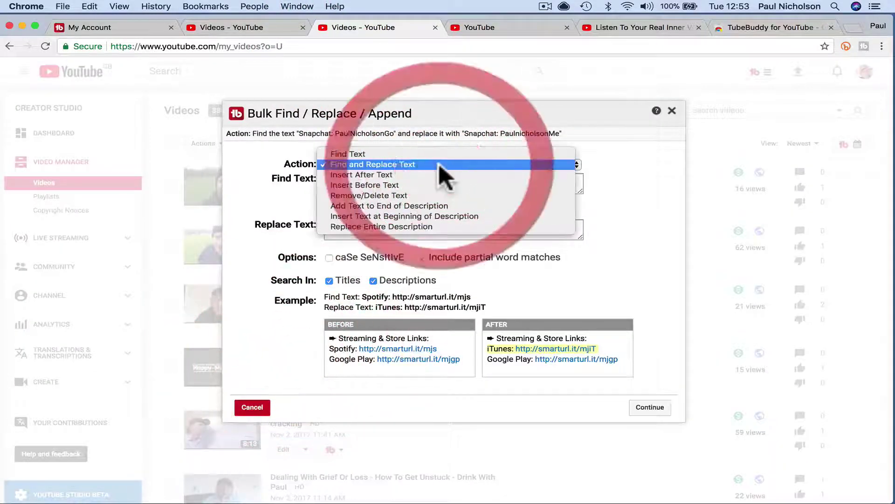
left_click(440, 196)
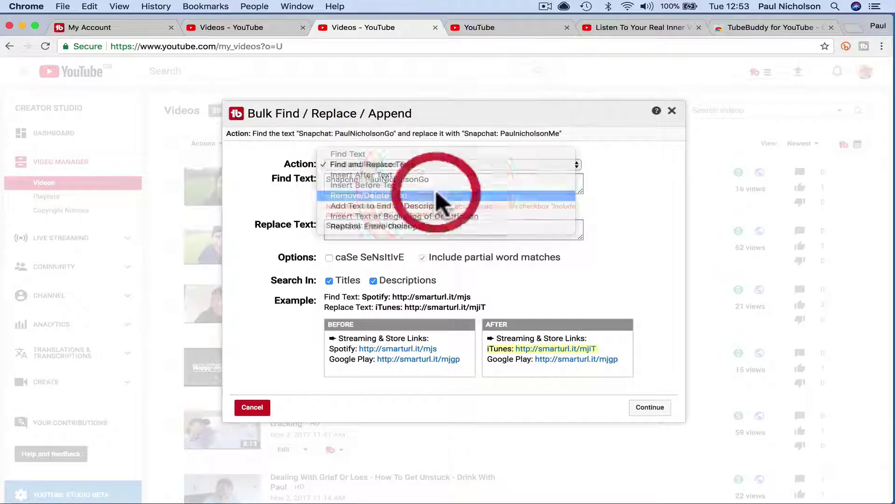
triple_click(434, 180)
key("super+v")
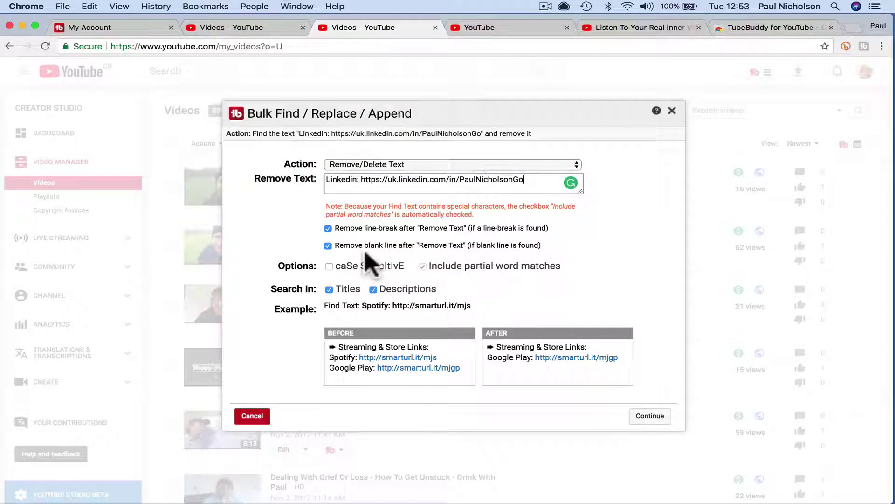
left_click(647, 416)
left_click(649, 364)
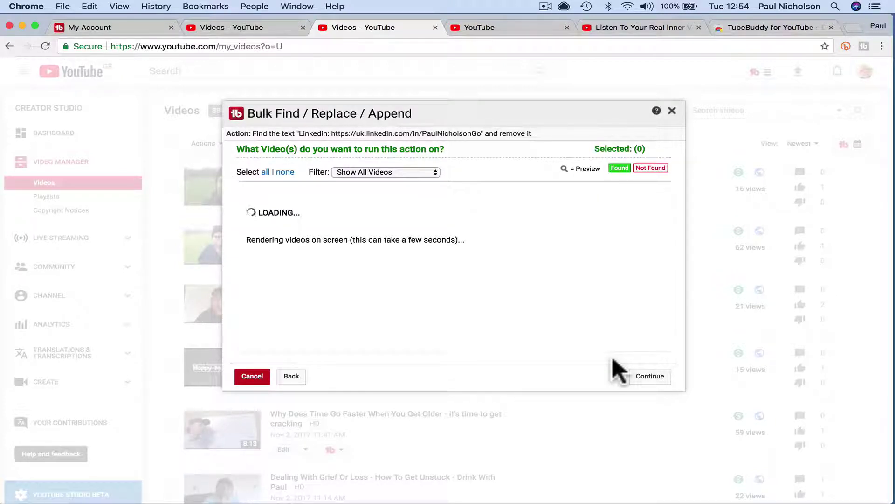
left_click(273, 27)
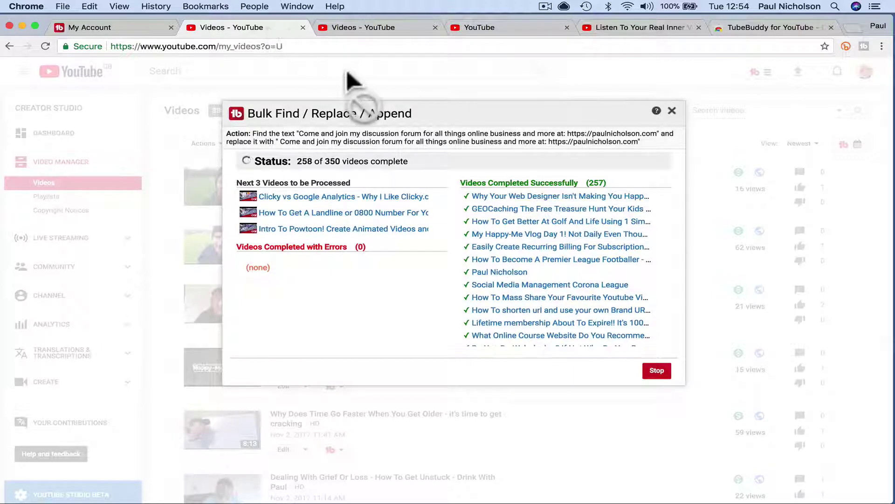
- Select all 220 matching videos for the LinkedIn removal and continue to confirmation
left_click(360, 28)
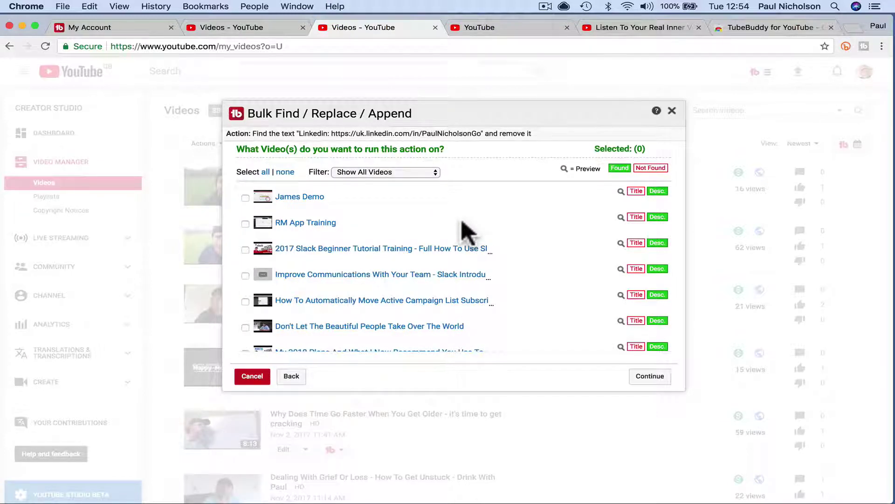
left_click(265, 172)
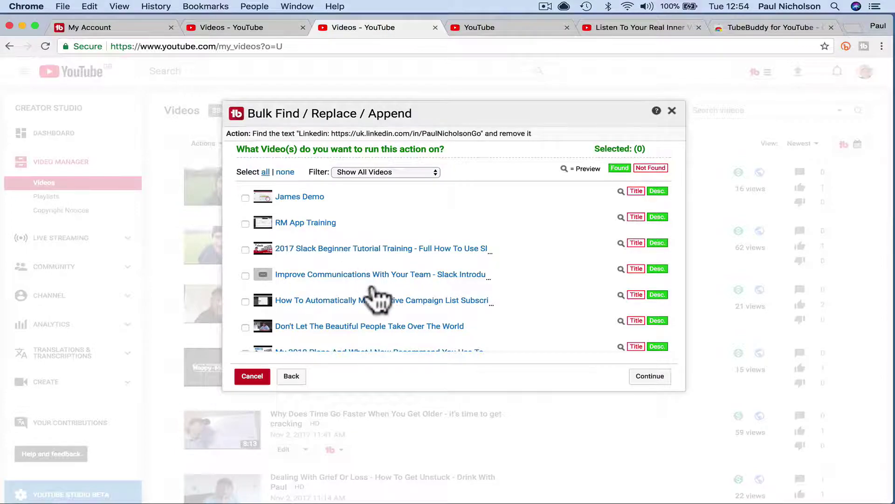
scroll(370, 295, "down", 15)
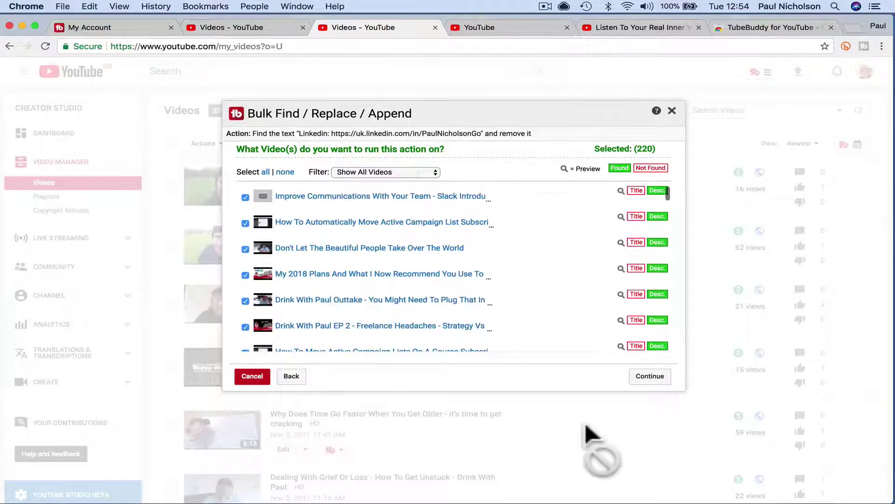
left_click(648, 376)
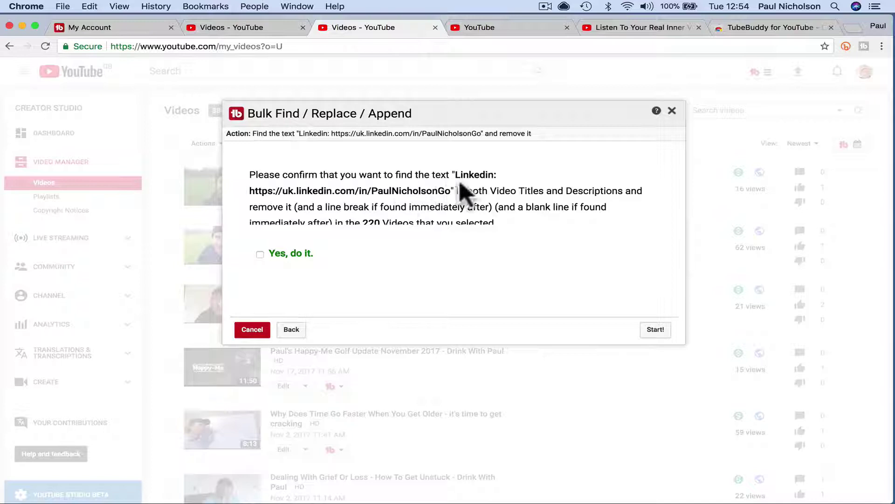
- Tick 'Yes, do it.' and start the LinkedIn-line removal on 220 videos
scroll(447, 200, "down", 2)
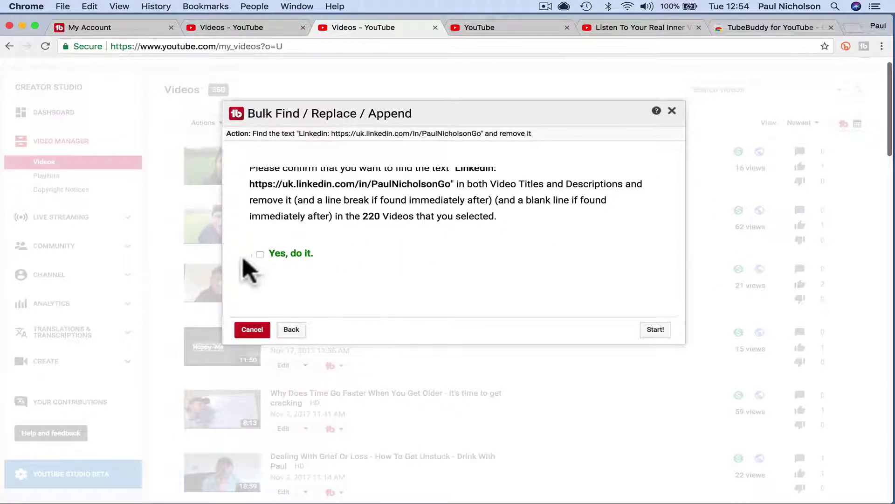
left_click(260, 255)
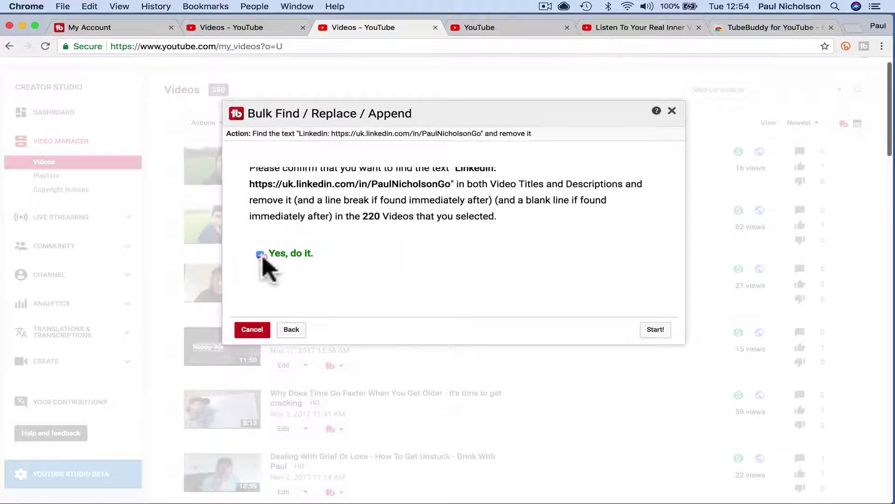
left_click(651, 331)
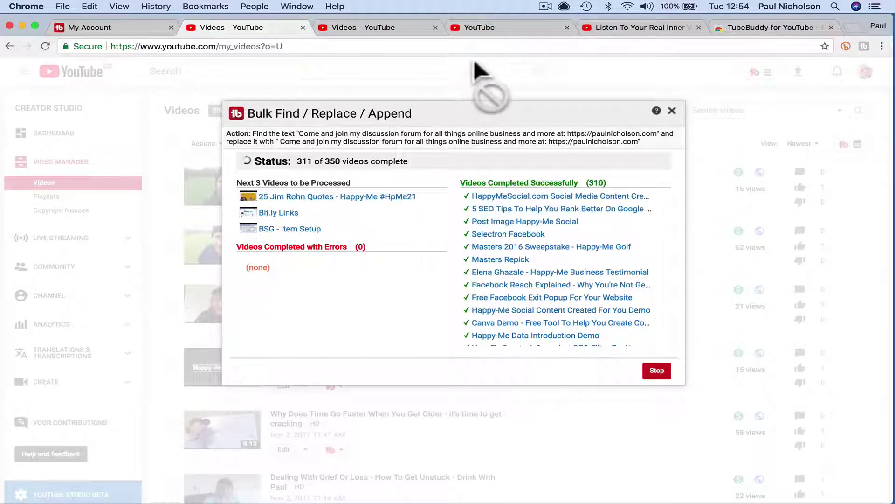
- Check the Last Man Standing description, then go to My Videos, leaving without saving
left_click(483, 29)
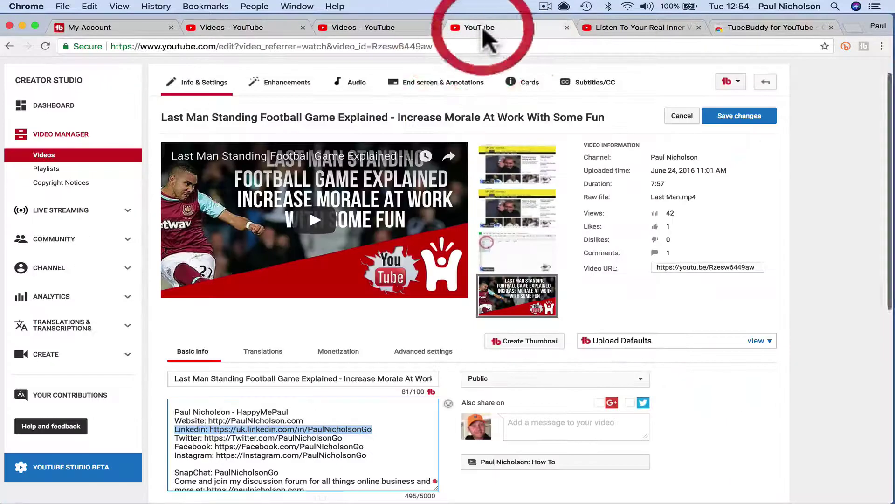
scroll(335, 420, "down", 5)
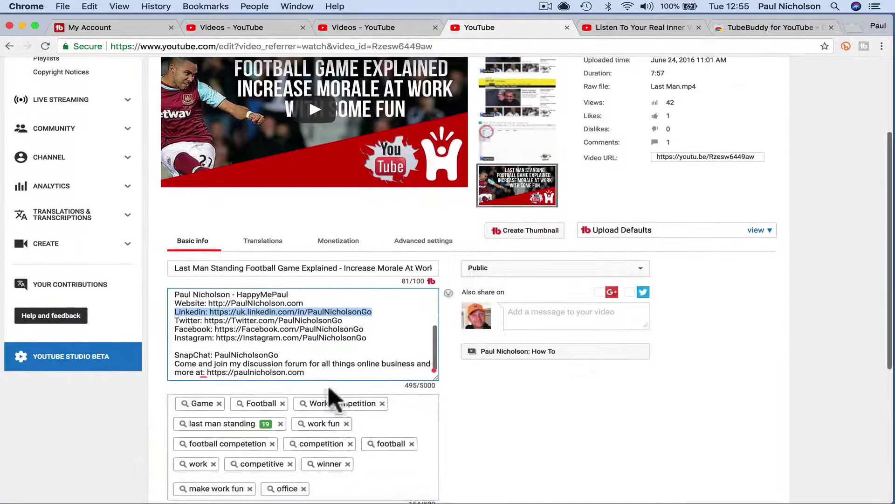
triple_click(175, 351)
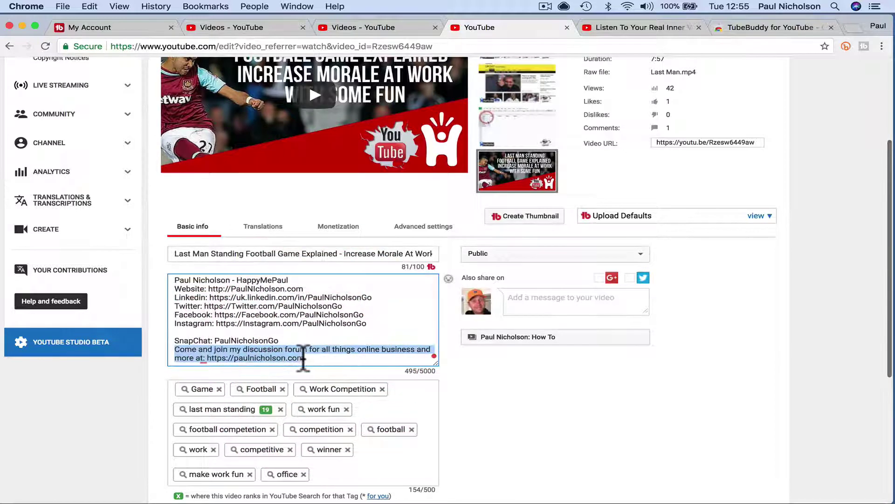
left_click_drag(891, 170, 891, 89)
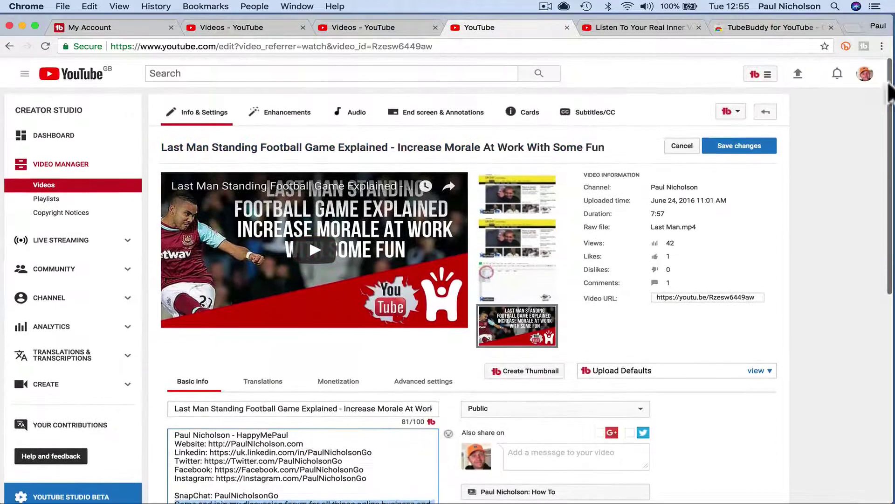
left_click(758, 74)
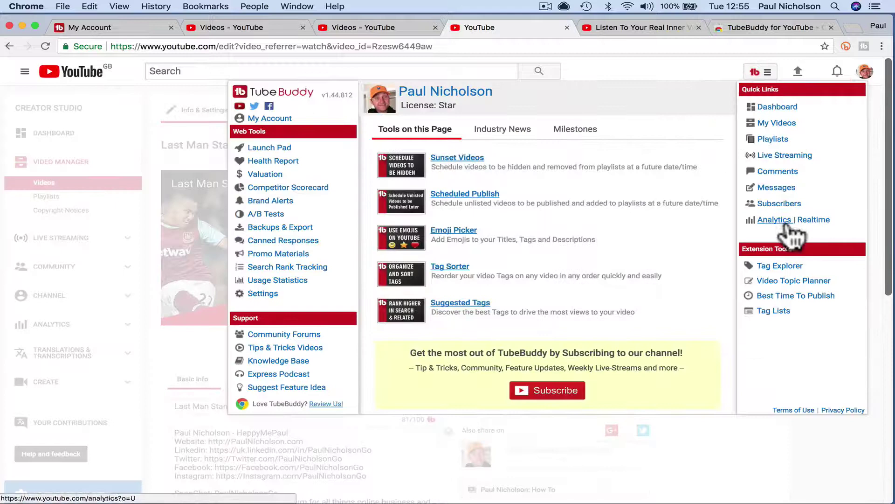
left_click(780, 124)
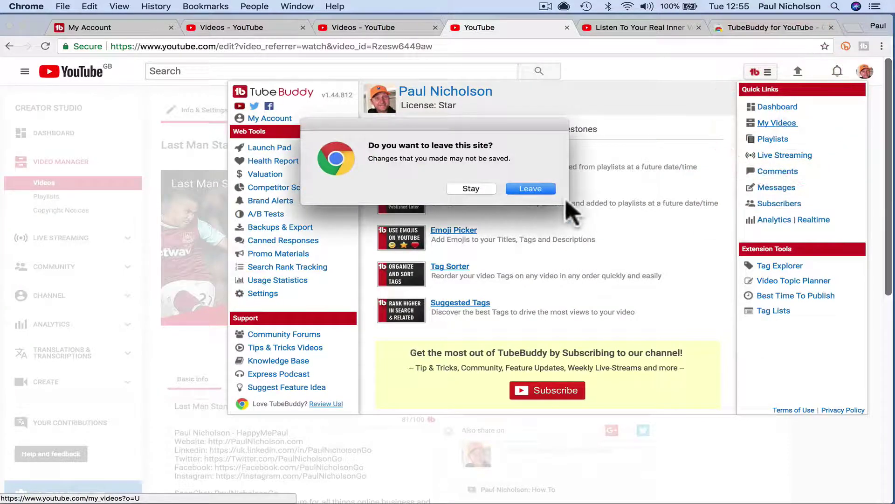
left_click(534, 188)
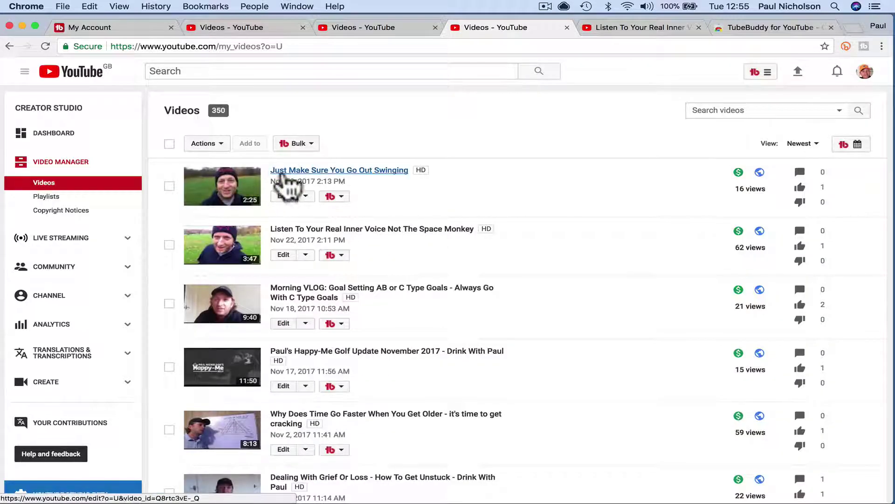
- Open Bulk Find / Replace / Append with Action set to Add Text to End of Description
left_click(299, 143)
left_click(344, 192)
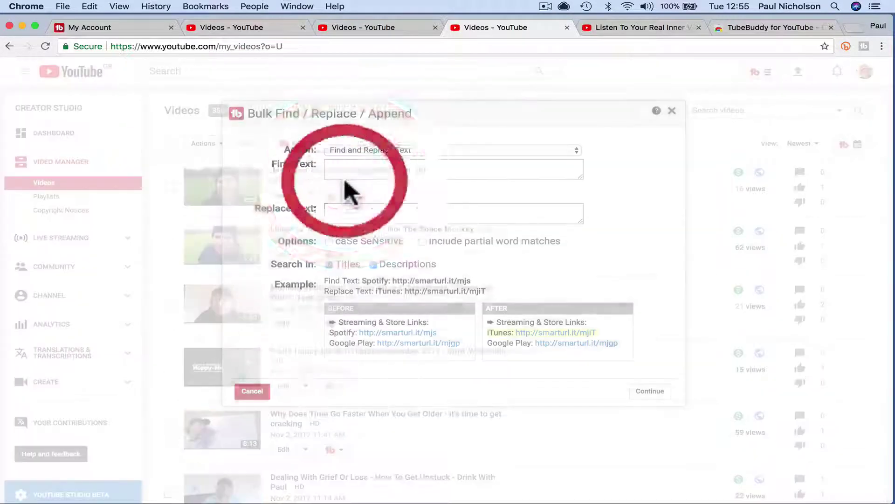
left_click(415, 150)
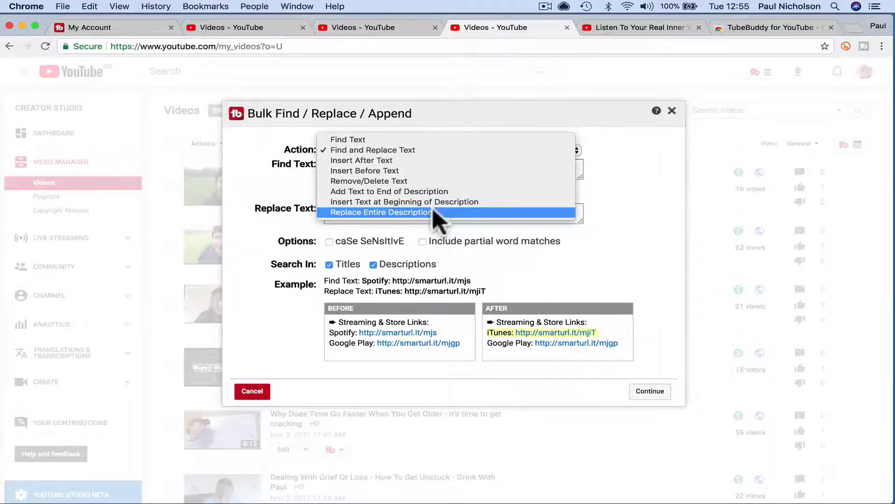
left_click(433, 191)
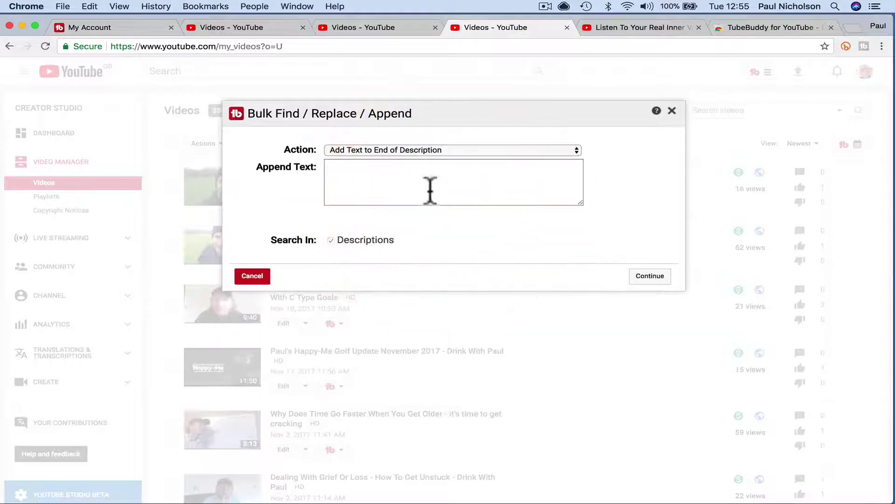
left_click(356, 171)
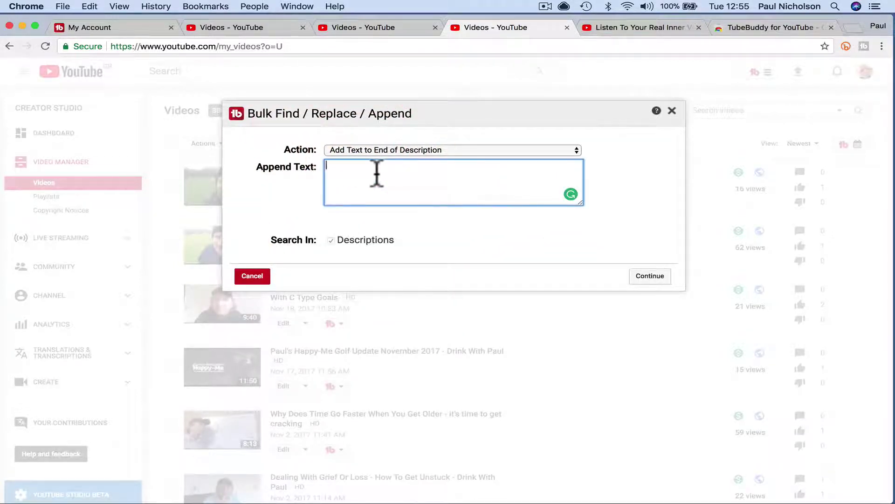
- Enter append text 'If you want to join the discussion come and visit me at' plus the website URL
type("Linkedin: https://uk.linkedin.com/in/PaulNicholsonG")
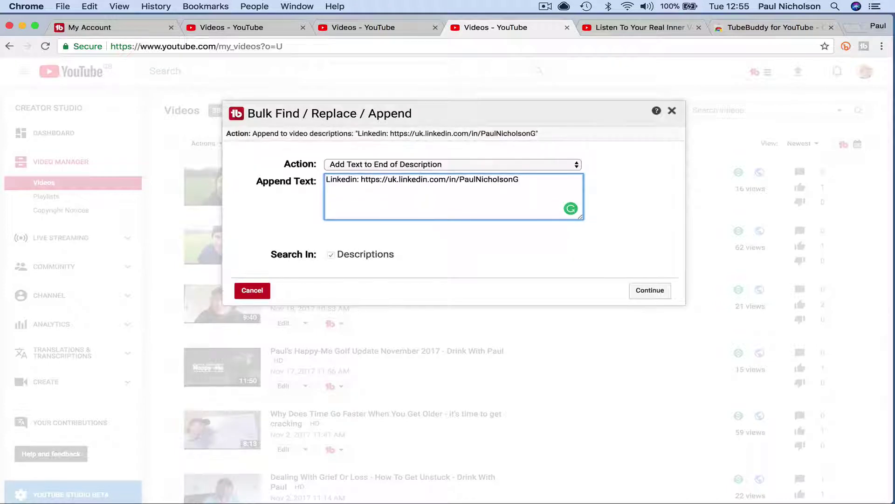
key("super+a")
key("BackSpace")
type("If you")
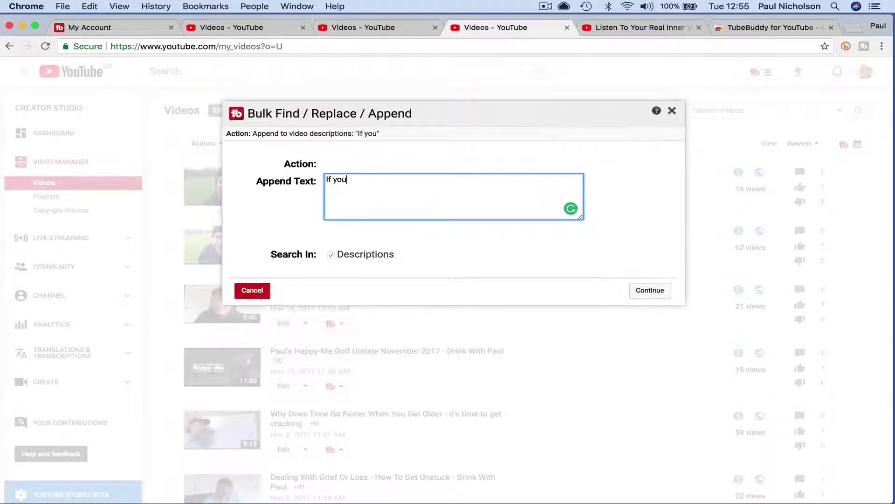
type(" want to ")
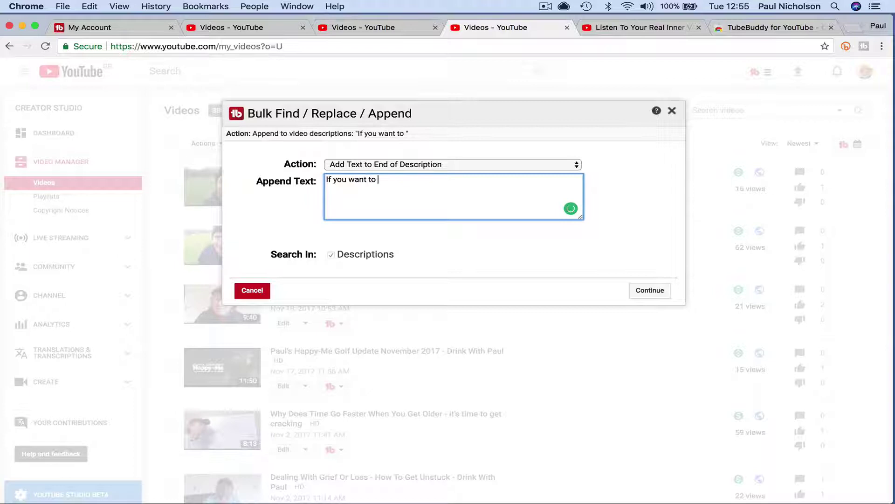
type("join my")
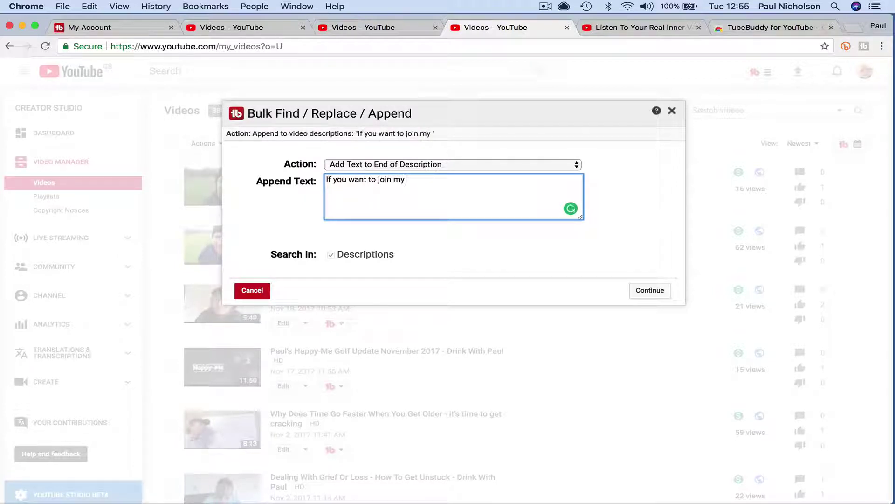
key("BackSpace")
key("BackSpace")
key("BackSpace")
type("t")
key("BackSpace")
type("the")
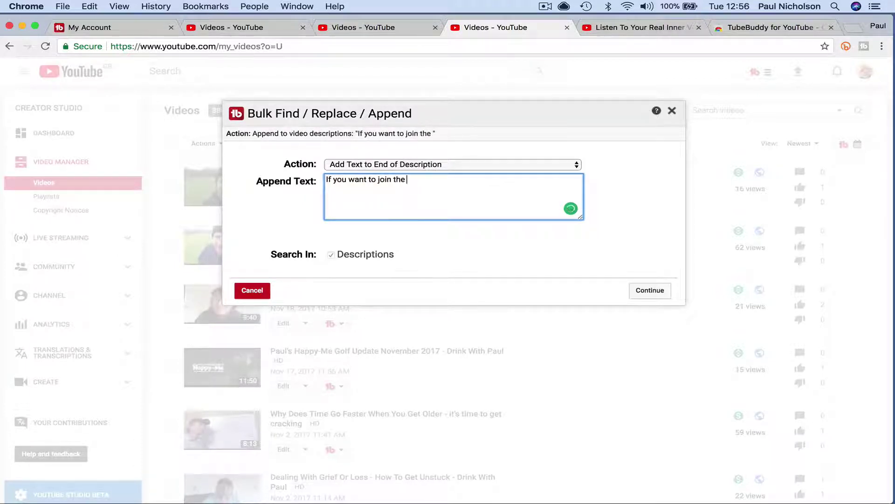
type(" discussion ")
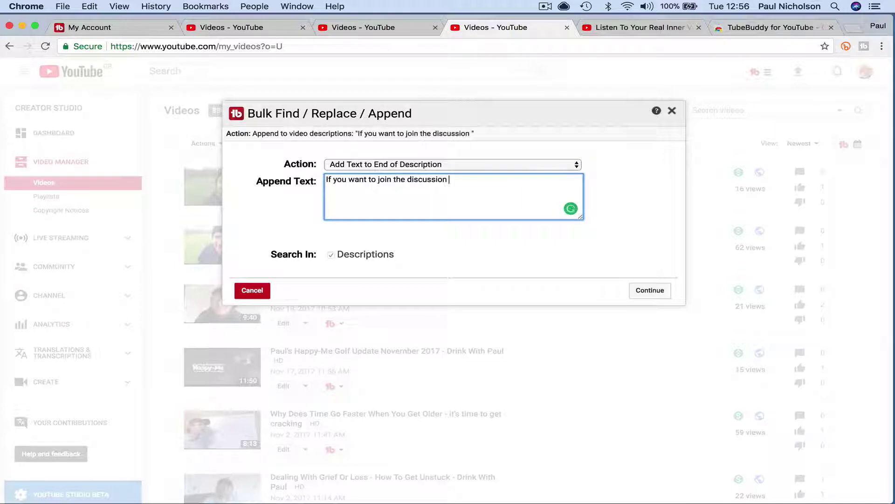
type("come and visis")
key("BackSpace")
type("t me at")
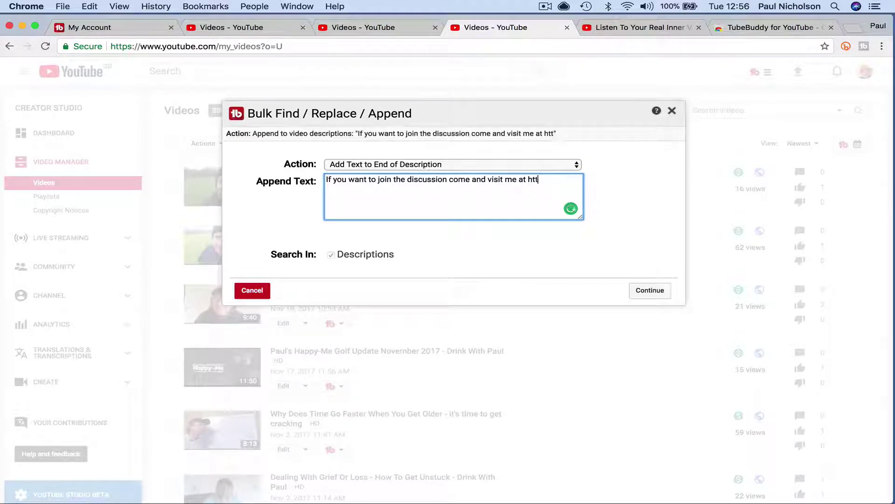
type("https://Paul")
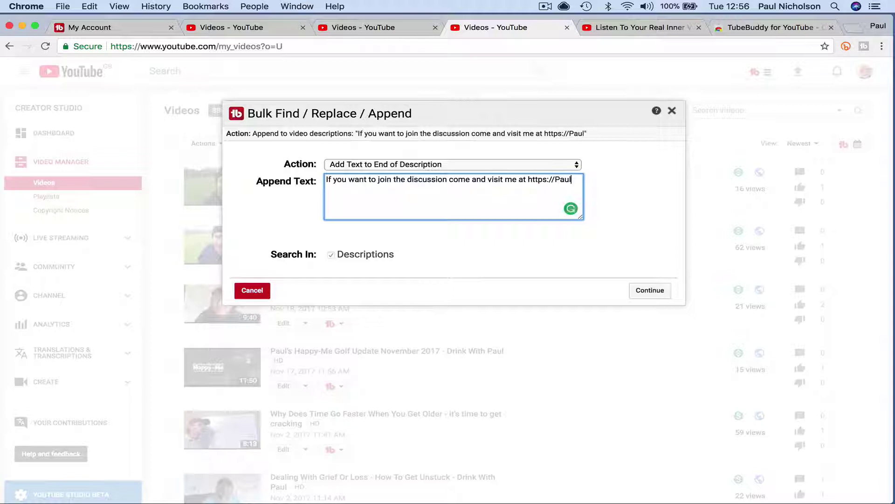
type("Nicholson.com")
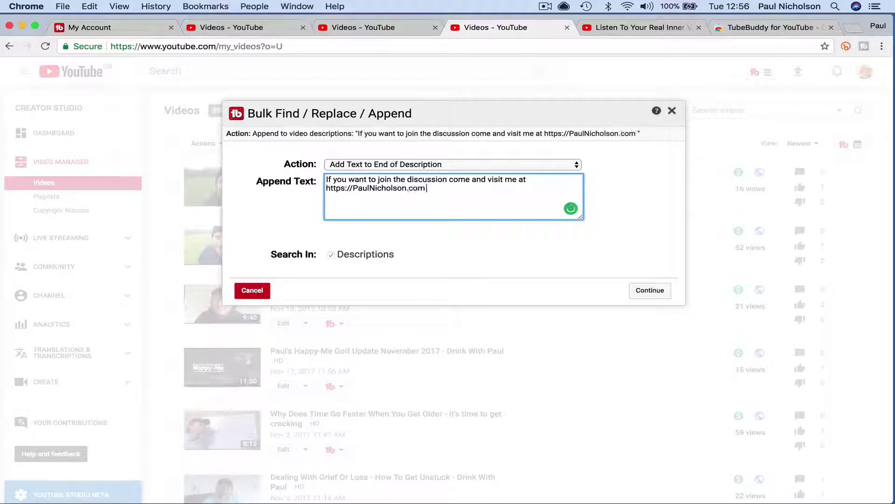
- Add a blank line before the appended text and continue to the video search options
left_click(322, 199)
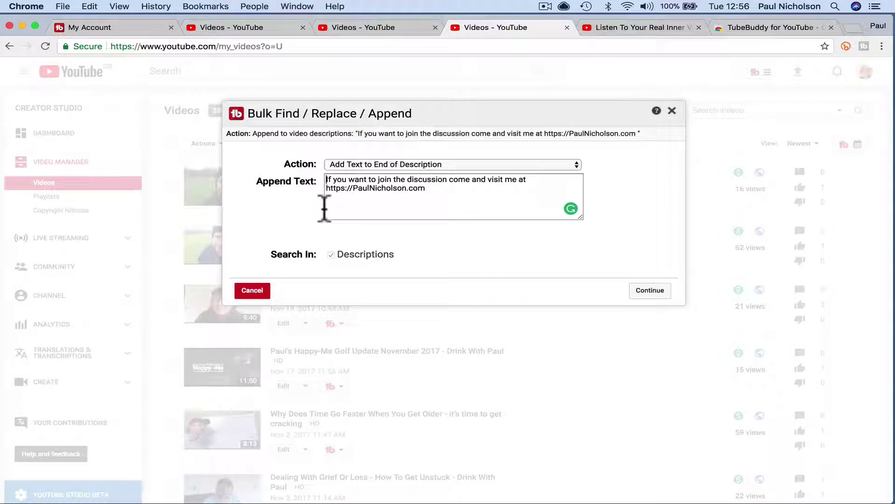
key("Return")
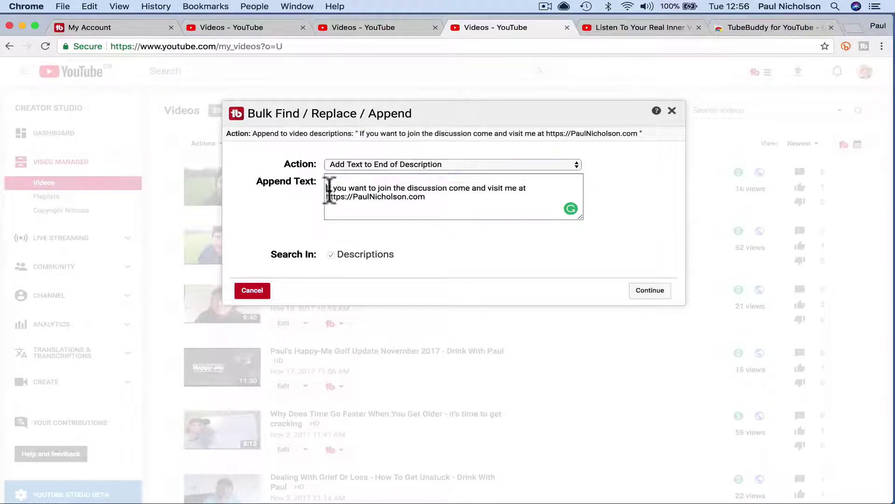
left_click(331, 190)
left_click(646, 291)
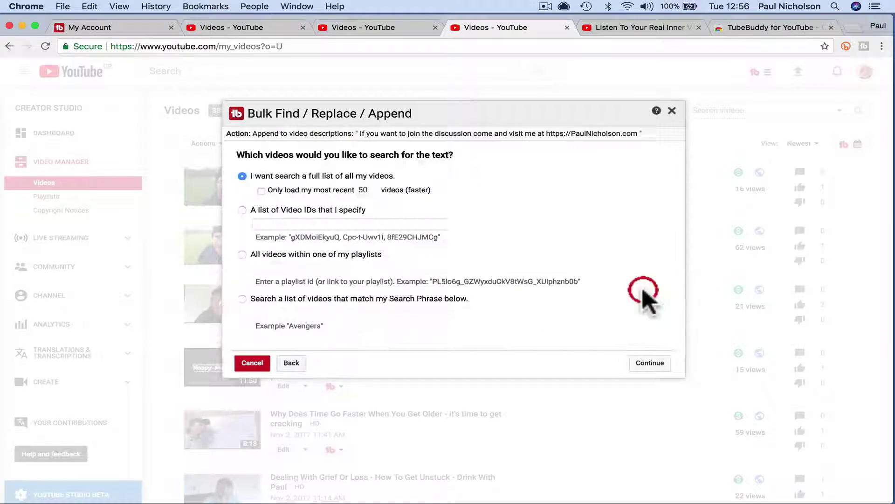
- Check that the LinkedIn-removal job reached 199 of 220, and close the append dialog
left_click(644, 365)
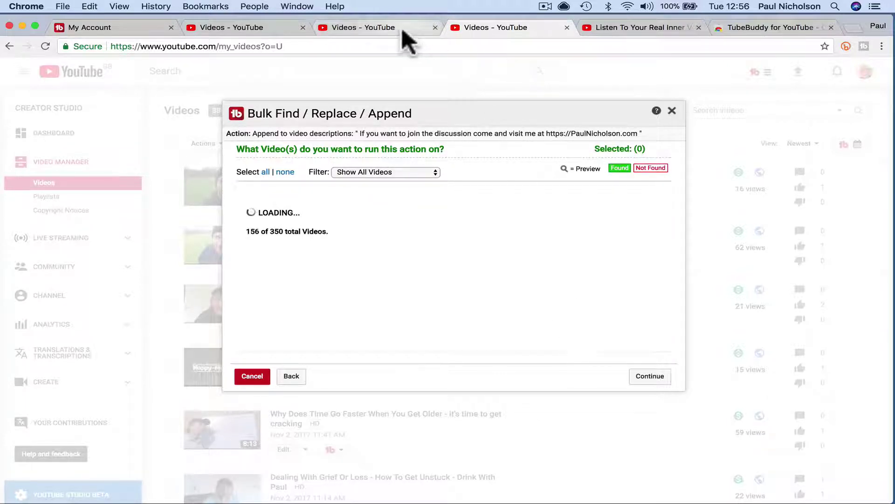
left_click(355, 28)
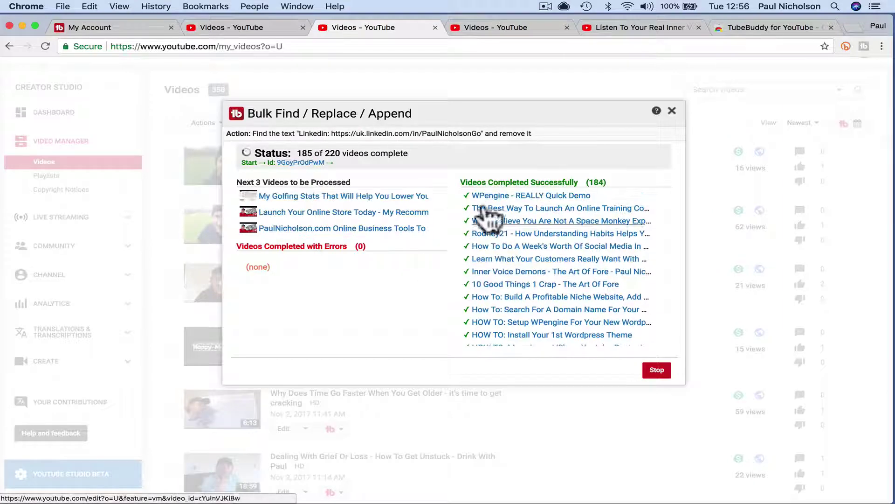
left_click(483, 31)
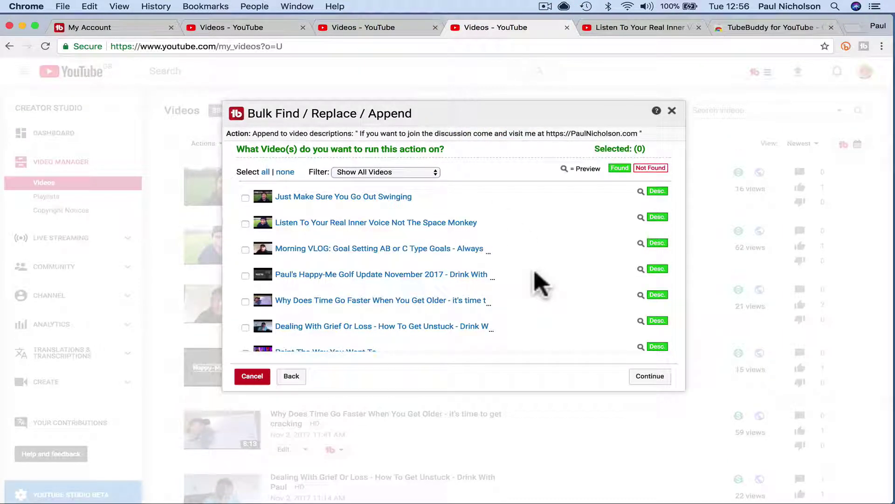
left_click(672, 111)
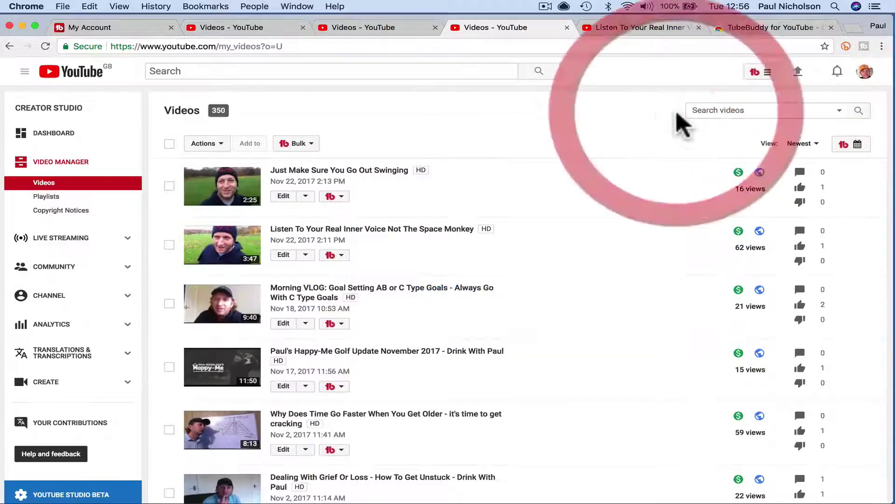
left_click(368, 29)
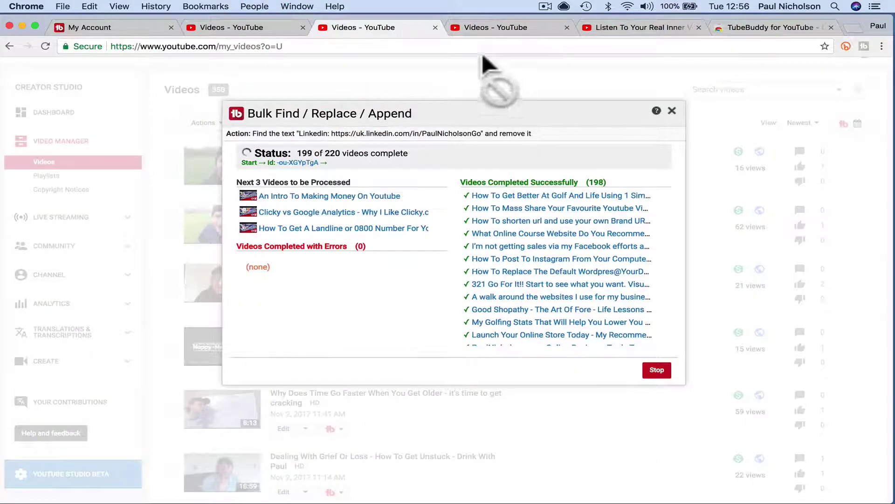
left_click(495, 26)
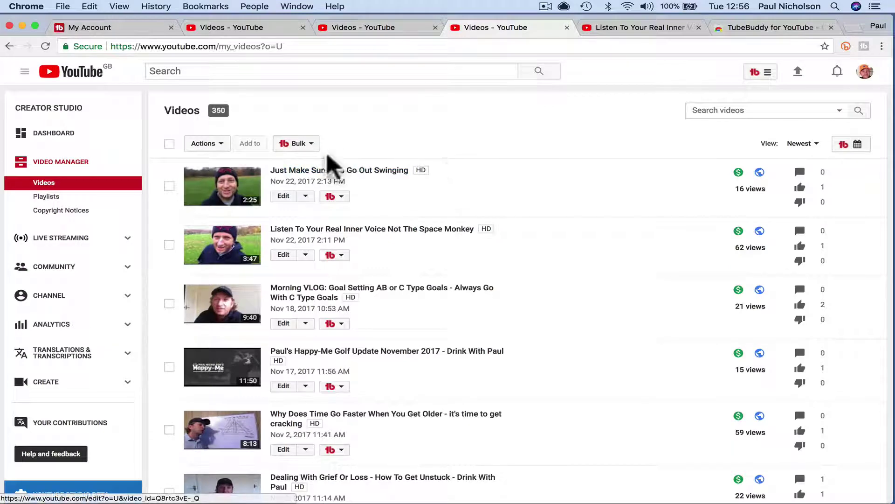
- Start a new bulk Find / Replace / Append job with the action set to Find and Replace Text
left_click(301, 144)
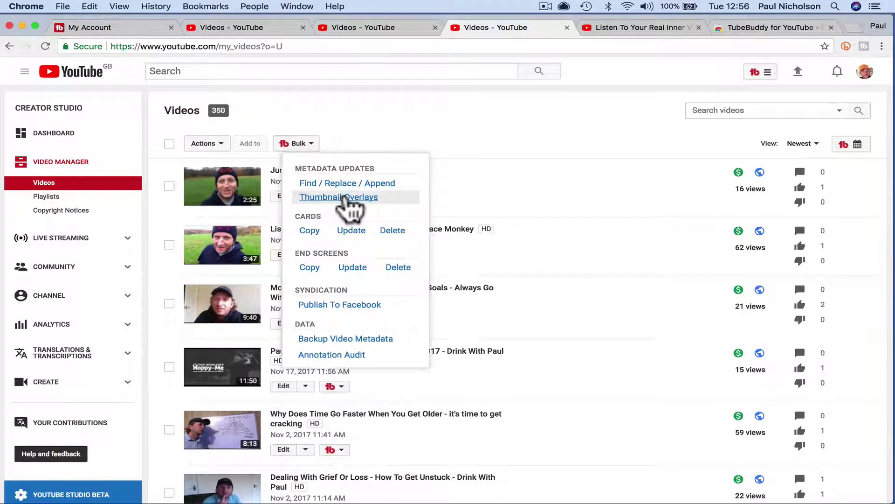
left_click(351, 183)
left_click(395, 157)
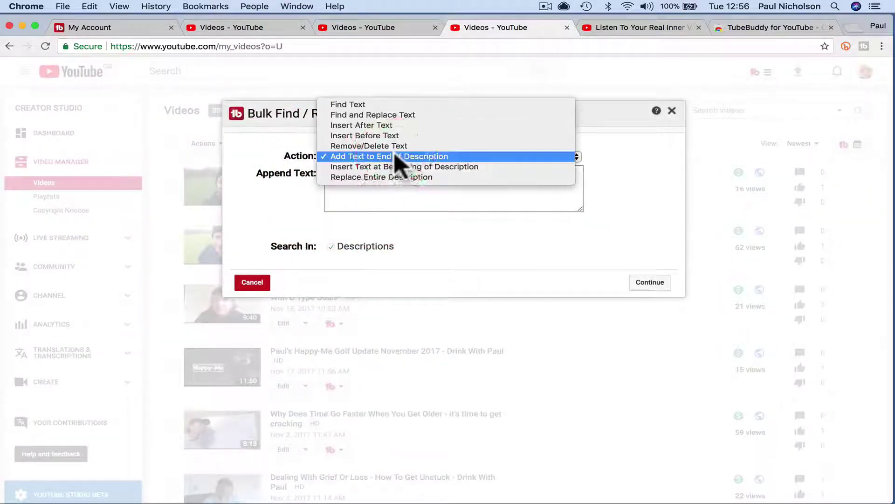
left_click(405, 120)
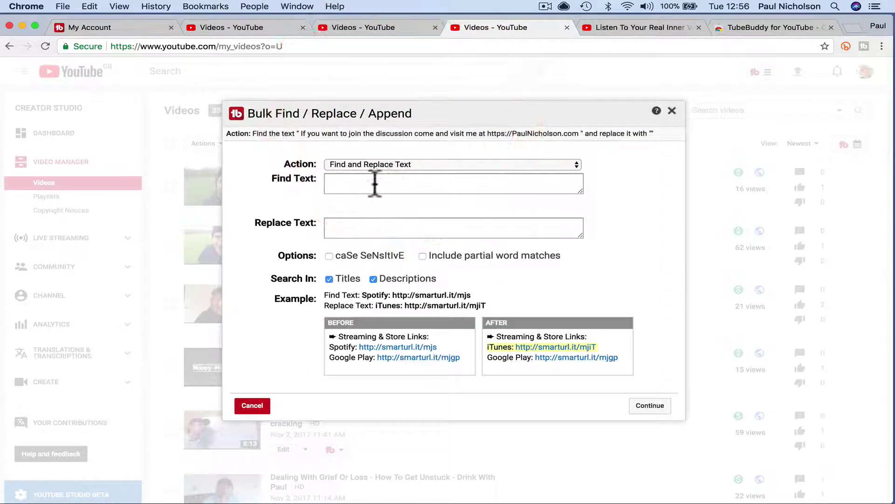
- Enter the .com website URL as the text to find and the .co.uk URL as its replacement
left_click(347, 183)
type("h")
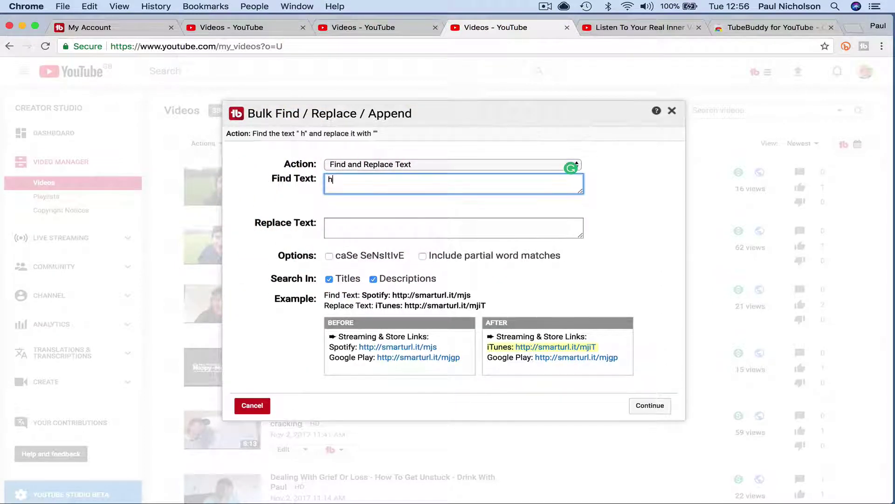
type("ttps://")
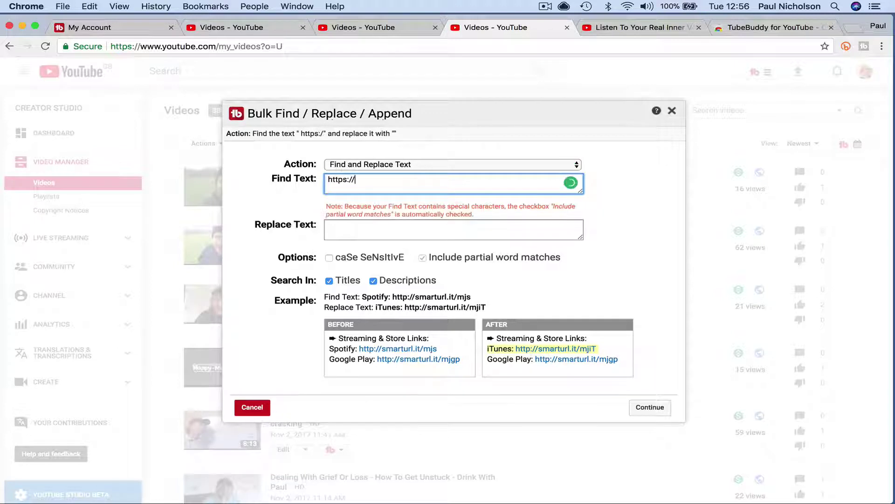
type("PaulNichols")
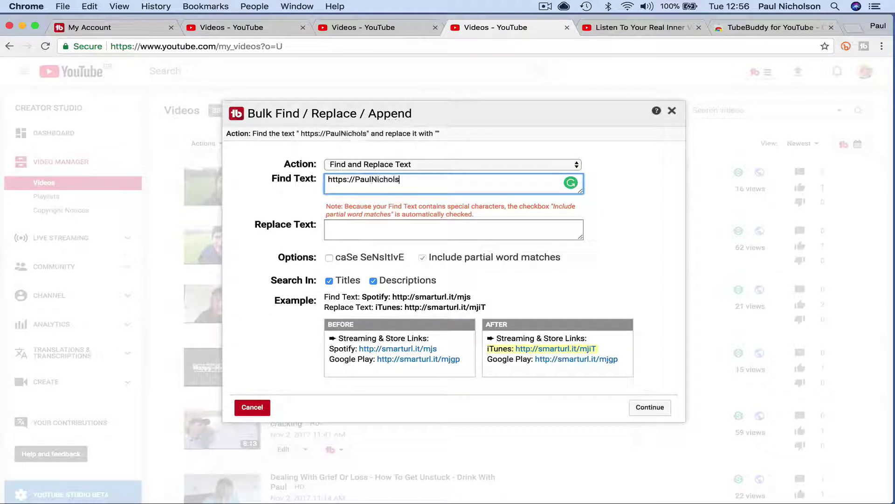
type("on.com")
key("Tab")
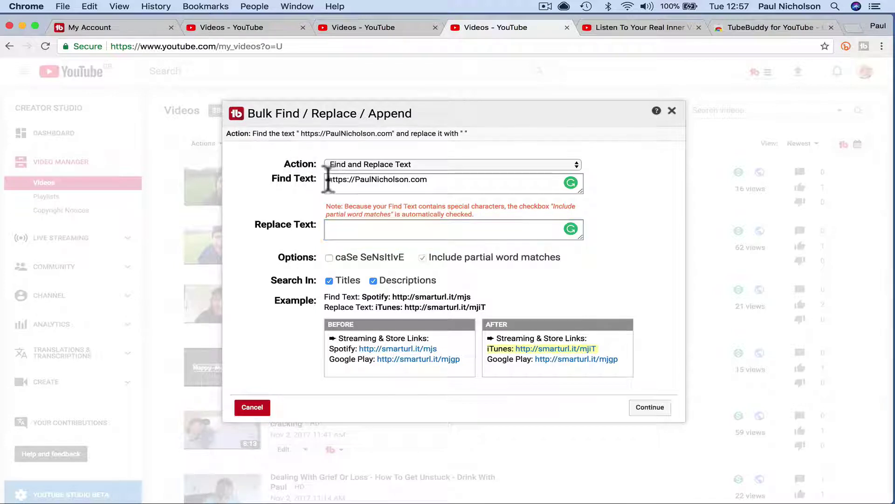
left_click(333, 235)
type("https://pau")
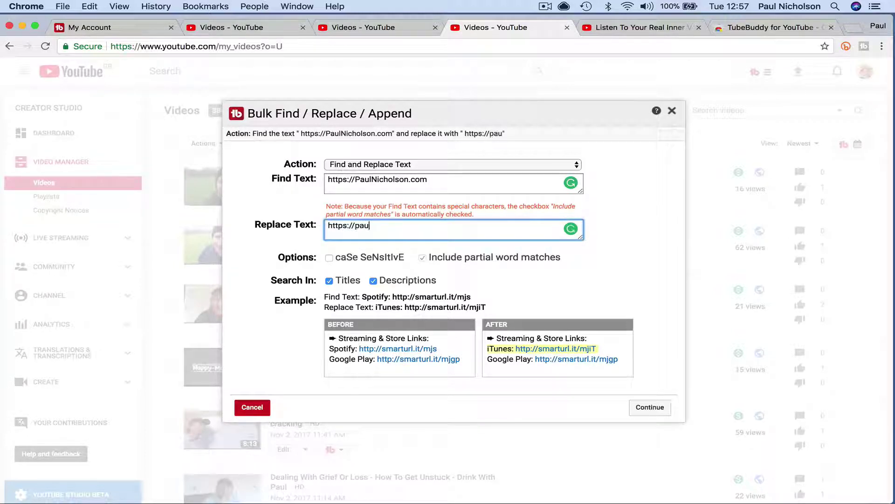
key("BackSpace")
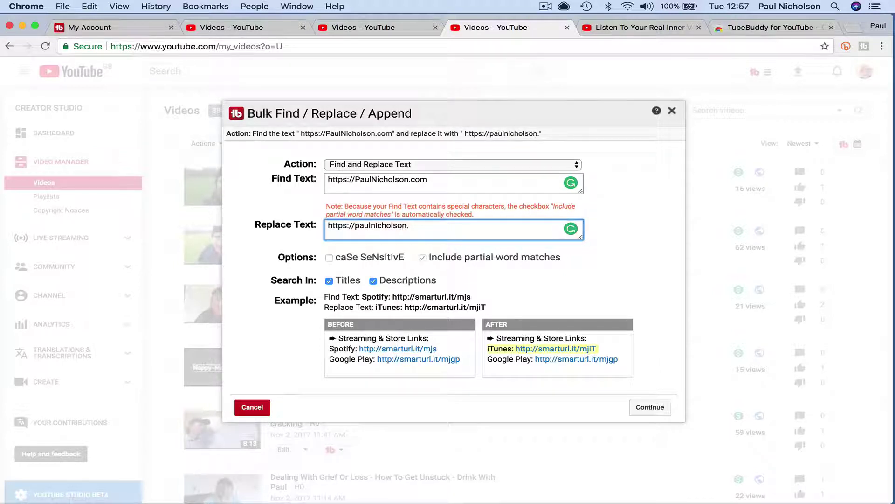
type("uk")
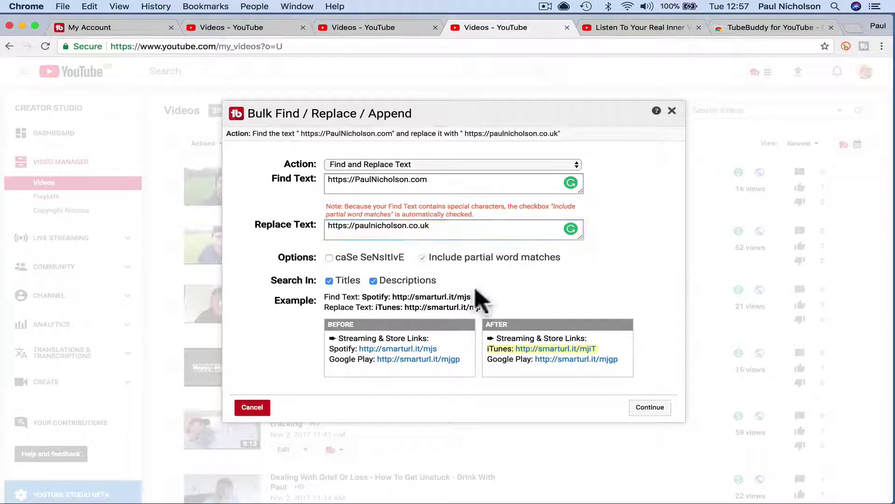
left_click(328, 180)
left_click_drag(329, 179, 452, 177)
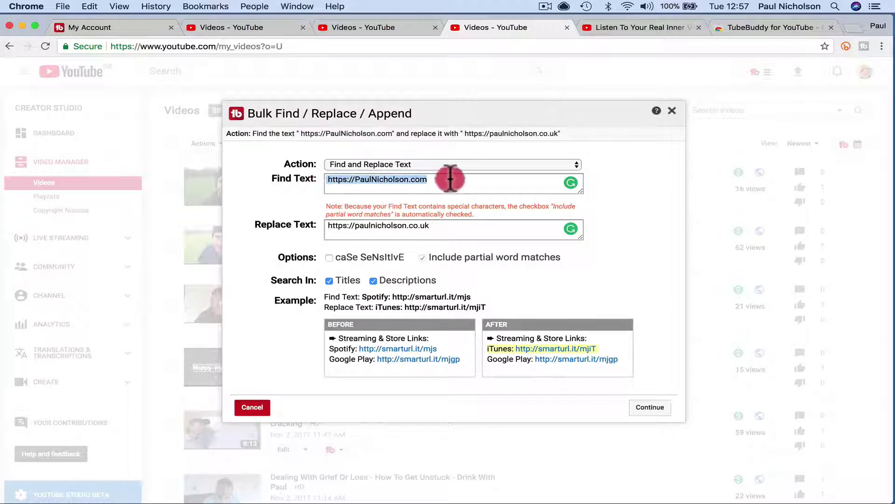
left_click_drag(325, 225, 490, 225)
left_click(646, 406)
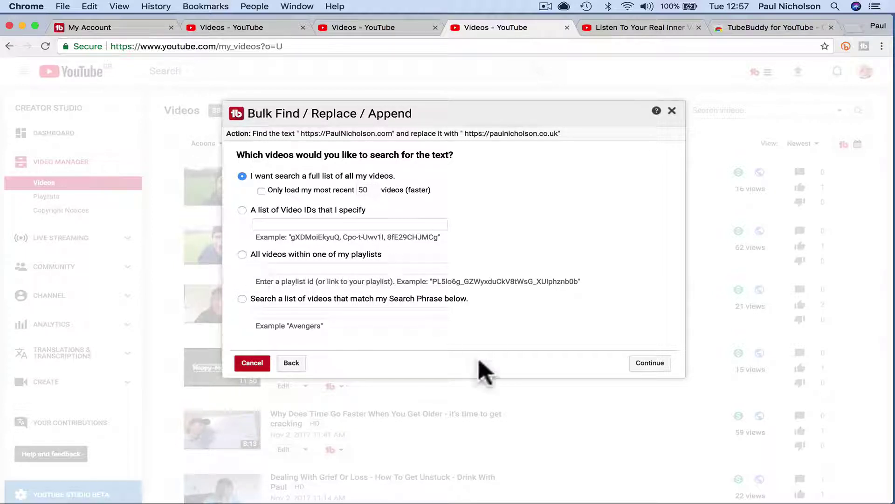
- Load the matching videos for the .com replace and close the finished LinkedIn-removal job's tab
left_click(646, 366)
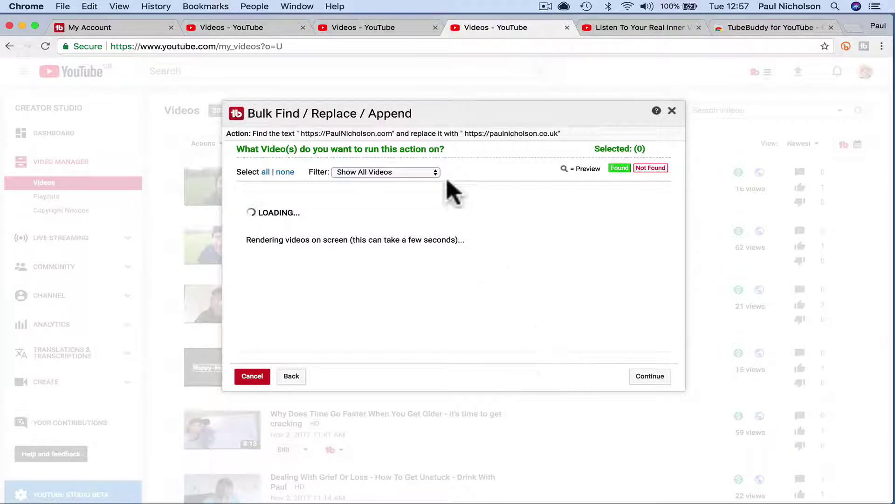
left_click(378, 29)
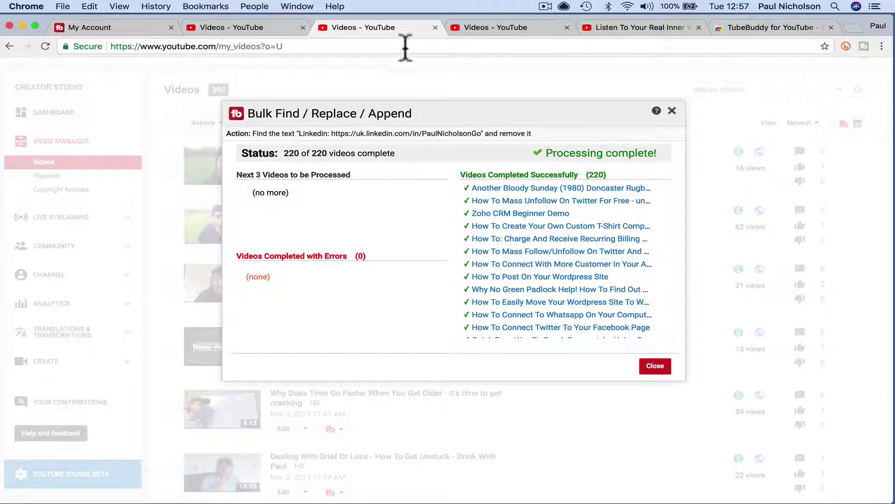
left_click(435, 28)
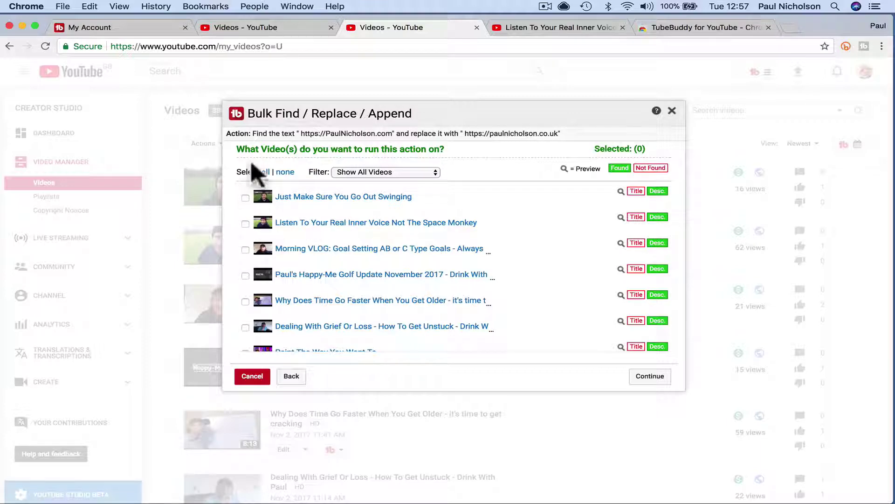
- Run the .com-to-.co.uk replace on 'Just Make Sure You Go Out Swinging' and open its edit page
scroll(294, 327, "down", 5)
scroll(295, 329, "down", 15)
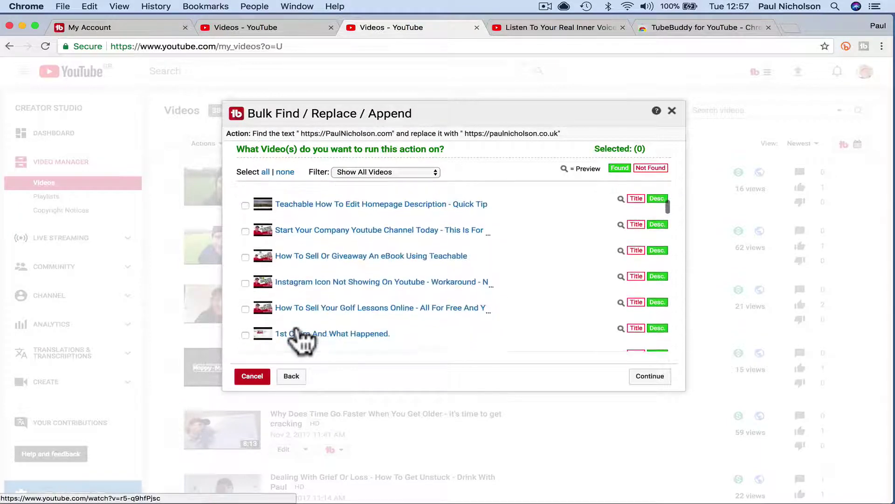
scroll(300, 336, "up", 20)
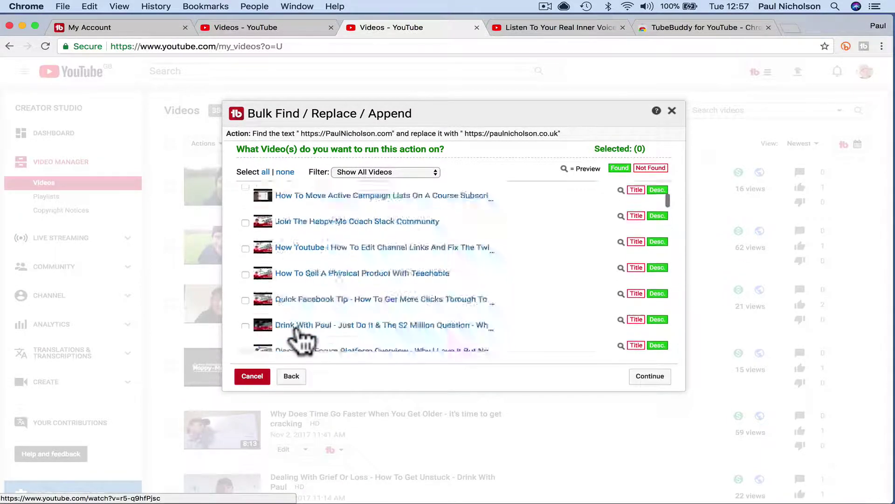
left_click(244, 197)
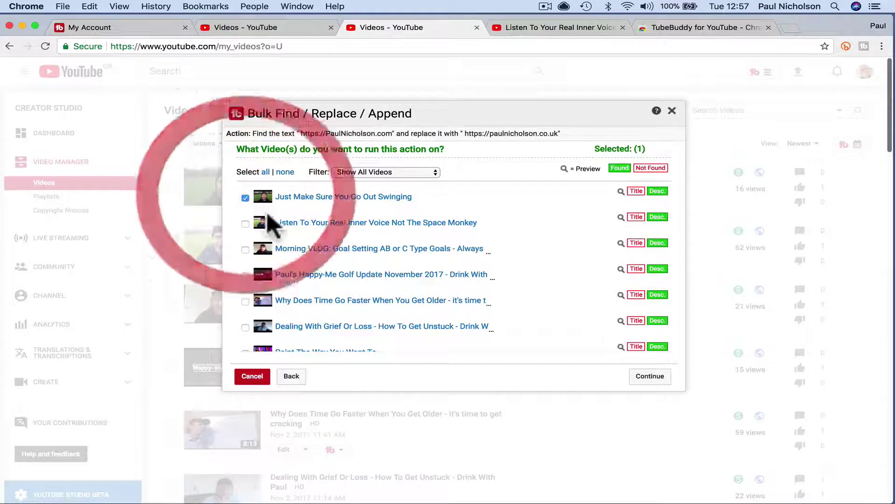
left_click(642, 379)
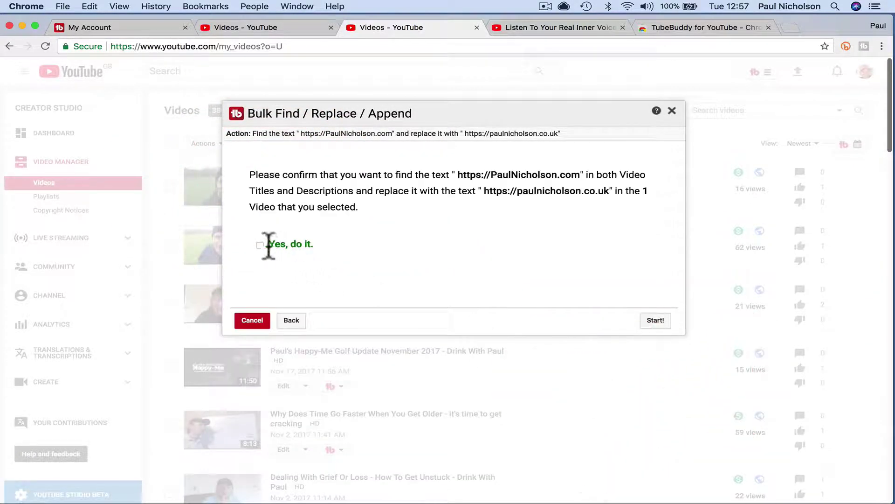
left_click(262, 245)
left_click(650, 321)
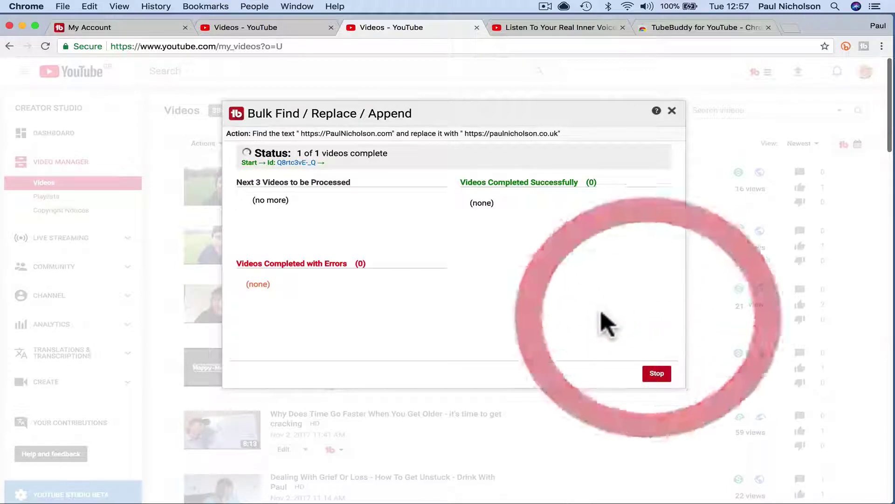
left_click(541, 188)
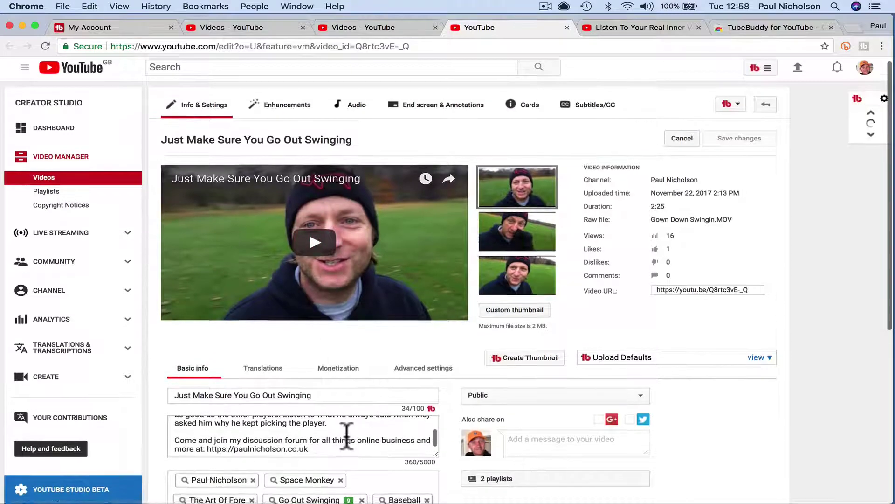
- Trim the 'uk' ending from the description link so it reads .com, and save the video
left_click_drag(207, 433, 309, 433)
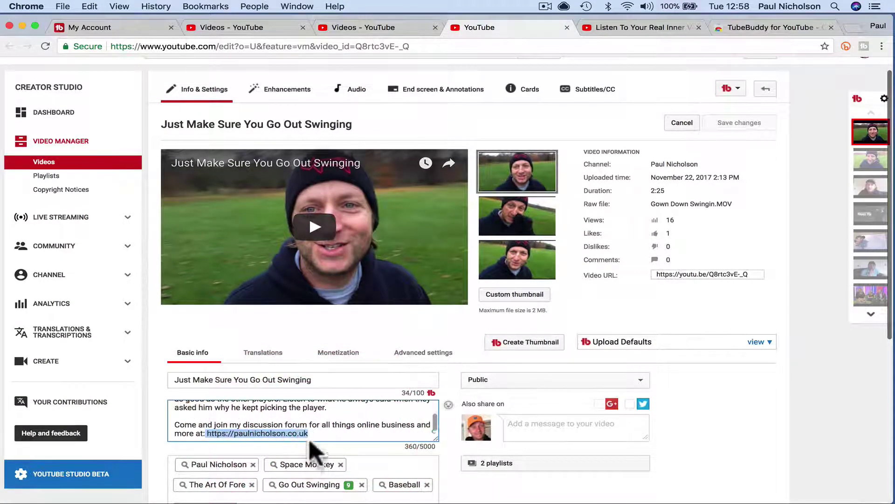
left_click(309, 433)
key("BackSpace")
key("BackSpace")
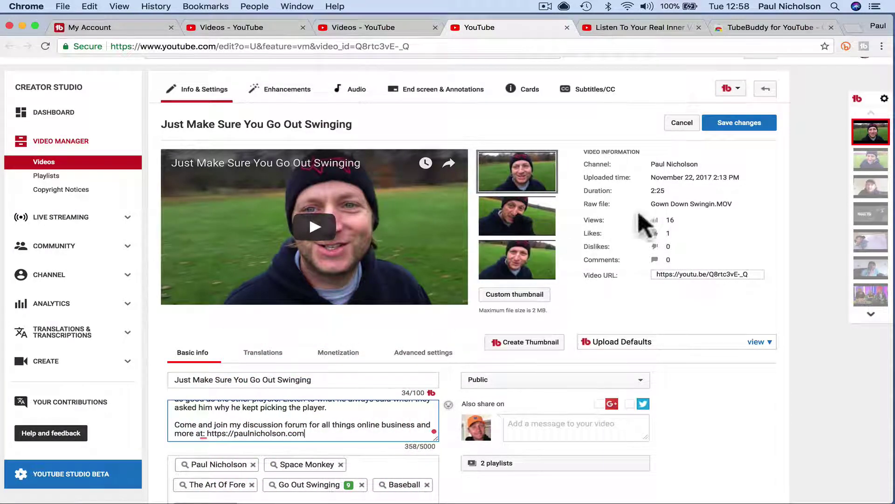
left_click(726, 123)
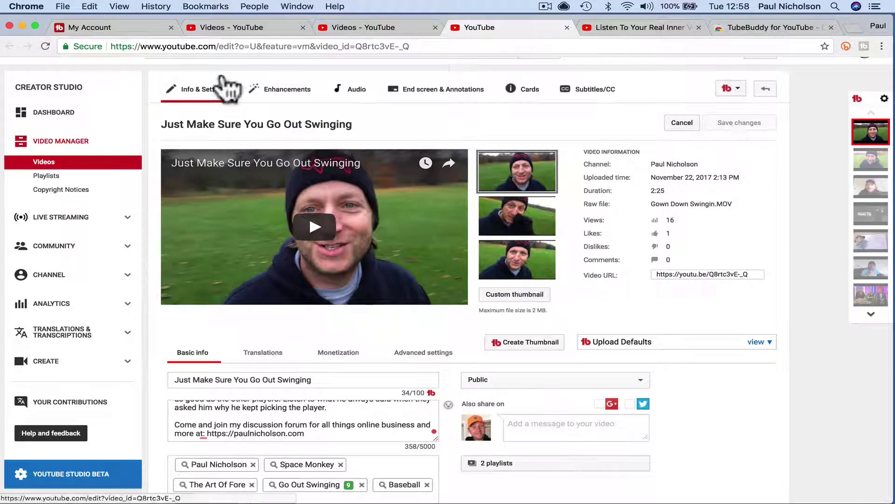
left_click(124, 27)
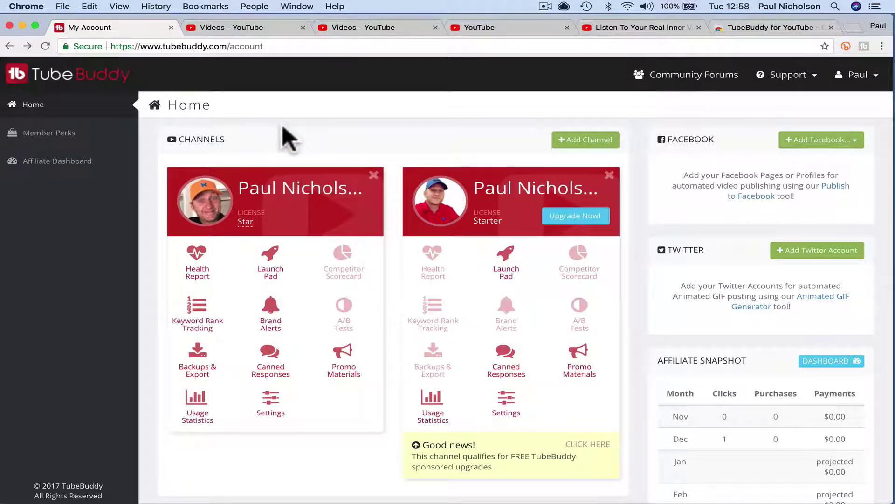
- Load the forum's .com website in place of the TubeBuddy store page and browse its categories
left_click(752, 30)
left_click(730, 45)
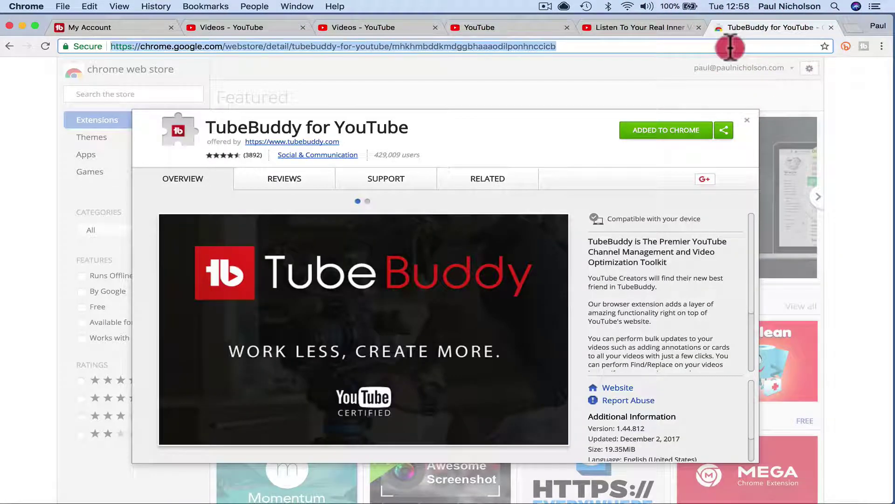
type("paulnicholson.com")
key("Return")
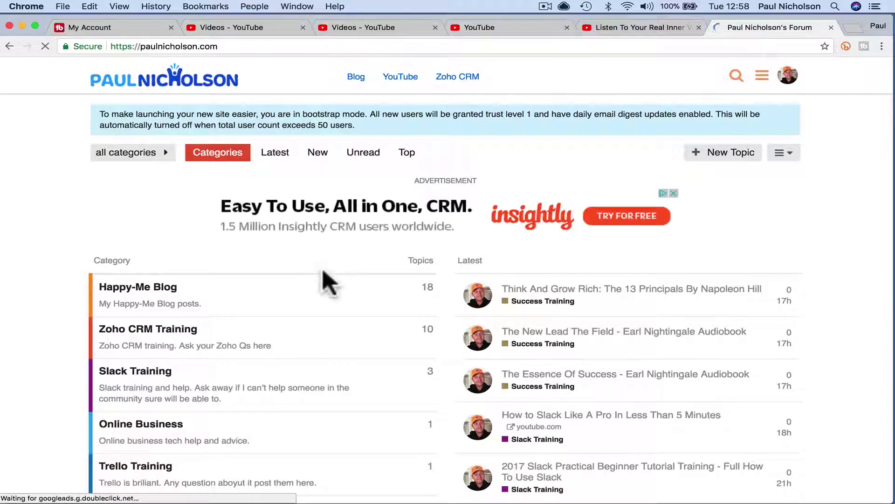
scroll(326, 280, "down", 5)
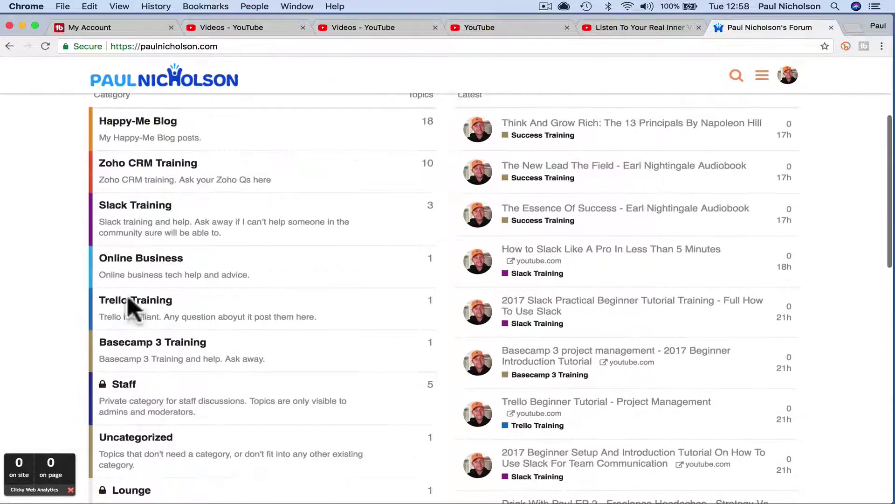
scroll(186, 259, "down", 4)
scroll(187, 259, "up", 5)
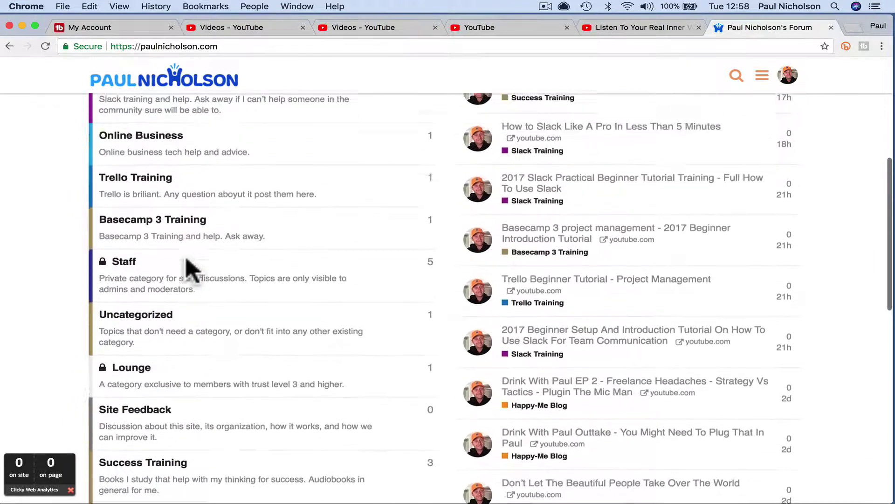
scroll(185, 256, "down", 4)
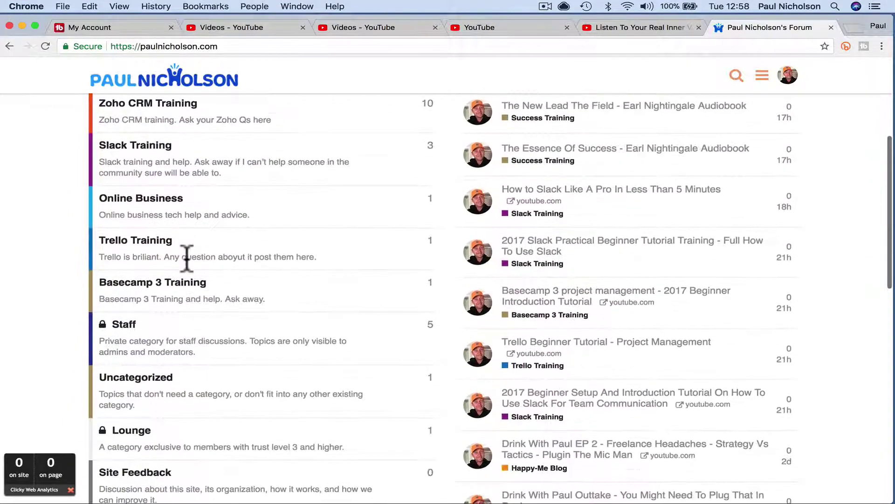
scroll(187, 259, "down", 3)
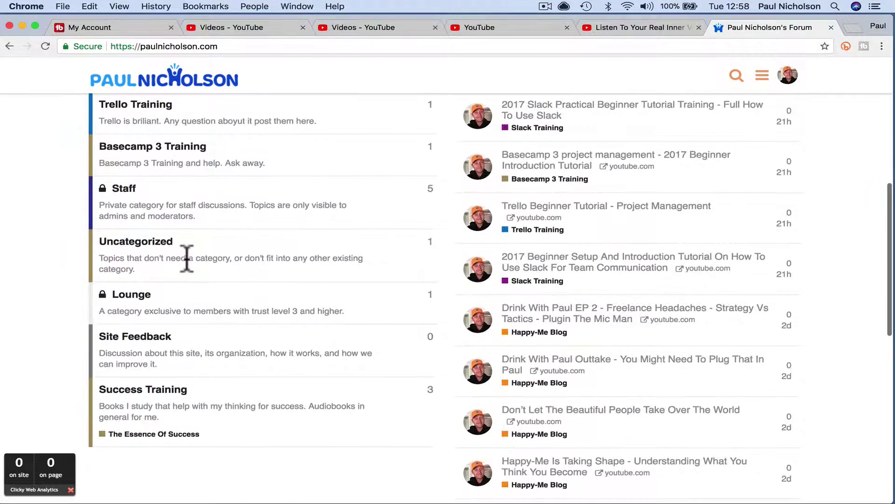
scroll(187, 259, "up", 10)
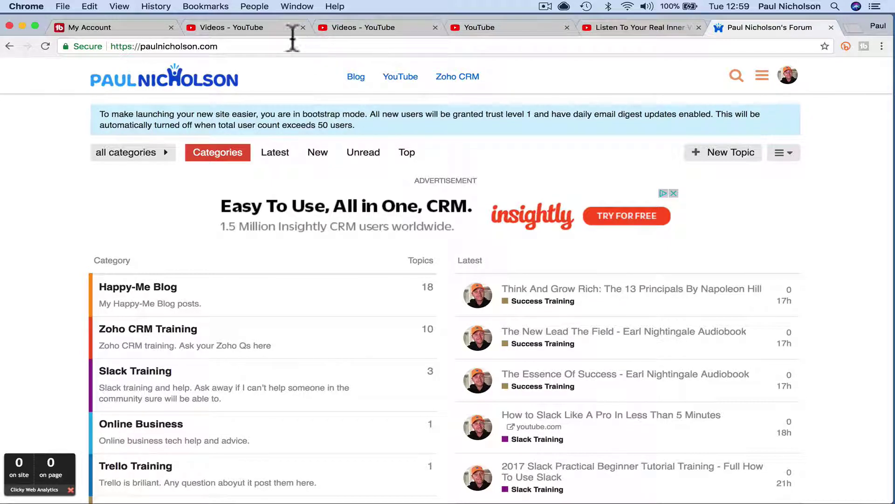
- View the first channel's Health Report, then return to the TubeBuddy account home page
left_click(252, 28)
left_click(96, 27)
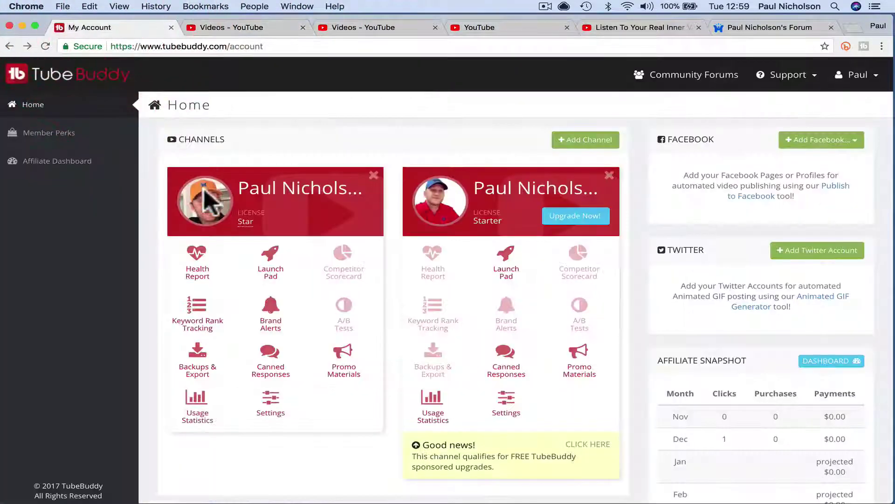
left_click(210, 223)
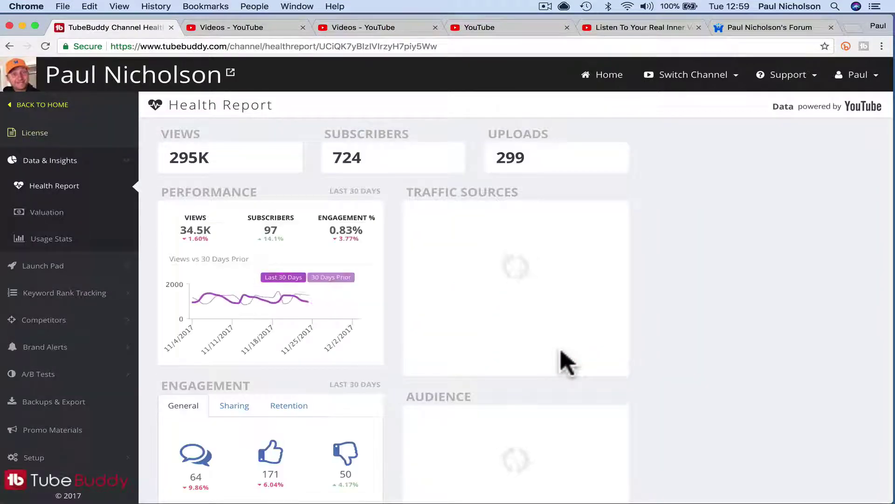
left_click(63, 107)
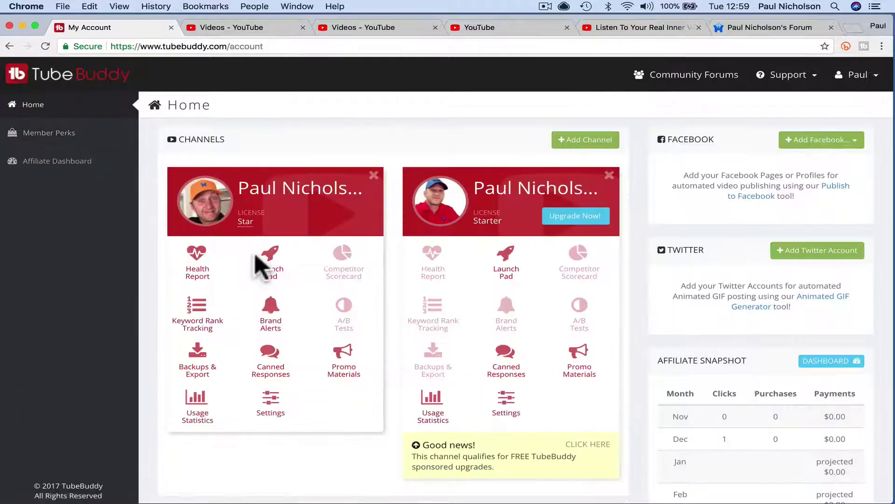
scroll(261, 259, "down", 5)
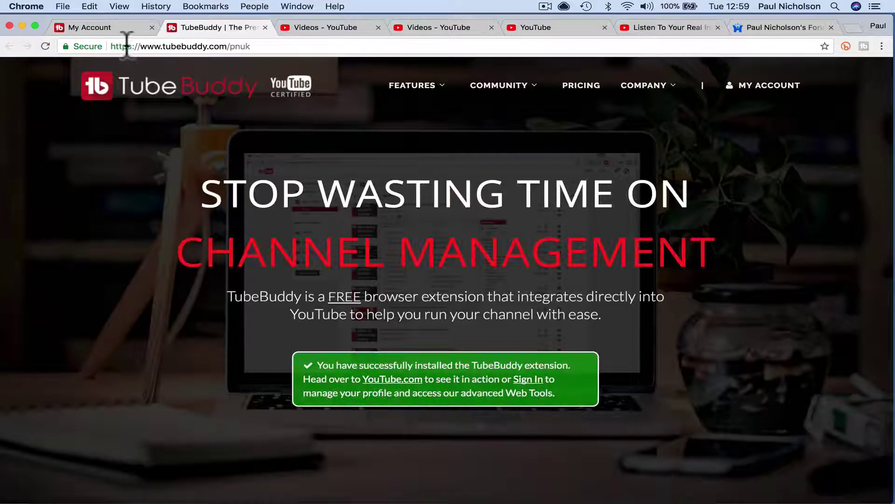
- Select the landing page's address, then return to the top of the account dashboard
left_click_drag(112, 46, 276, 47)
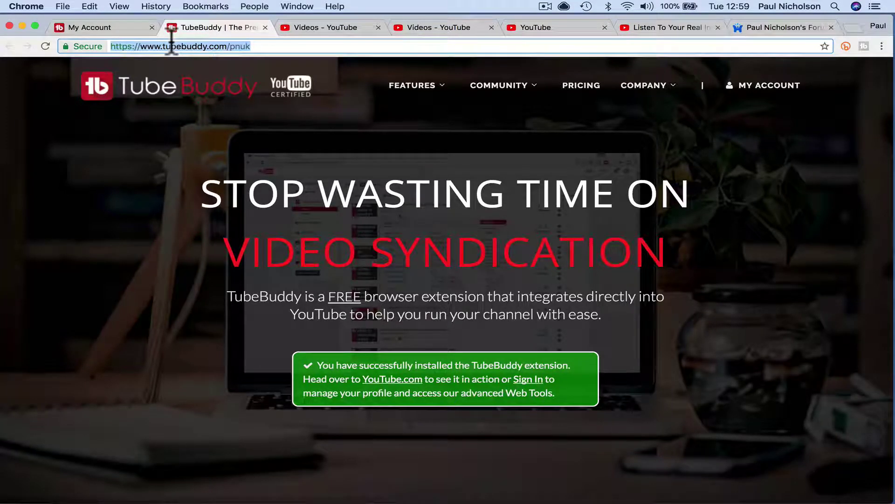
left_click(124, 29)
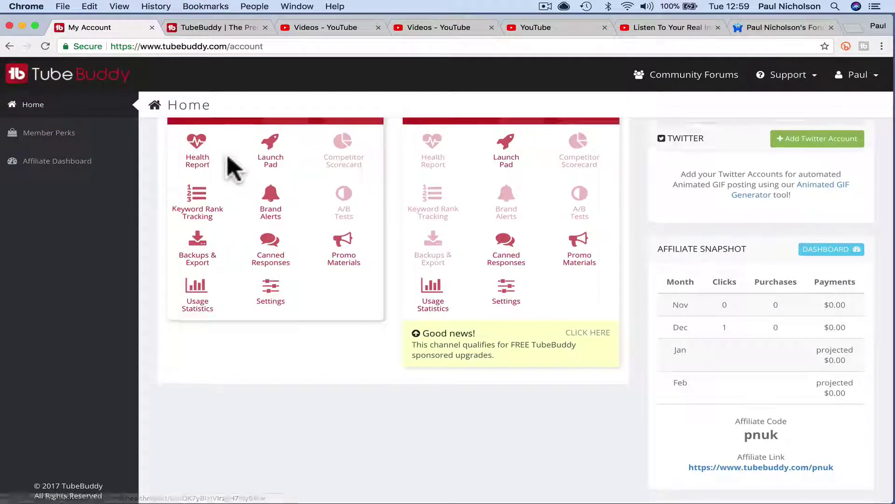
scroll(231, 168, "up", 5)
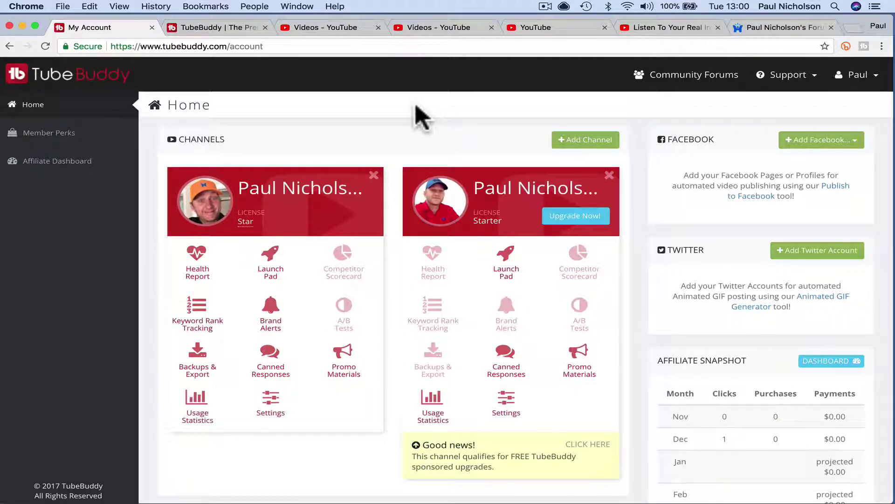
- Show the forum's categories page listing Happy-Me Blog, Zoho CRM Training and Slack Training
left_click(746, 27)
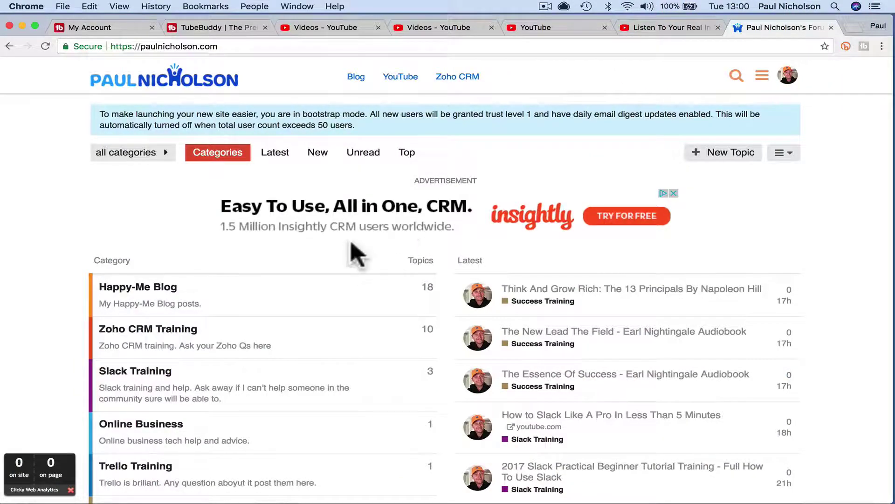
scroll(356, 255, "down", 10)
scroll(357, 254, "up", 10)
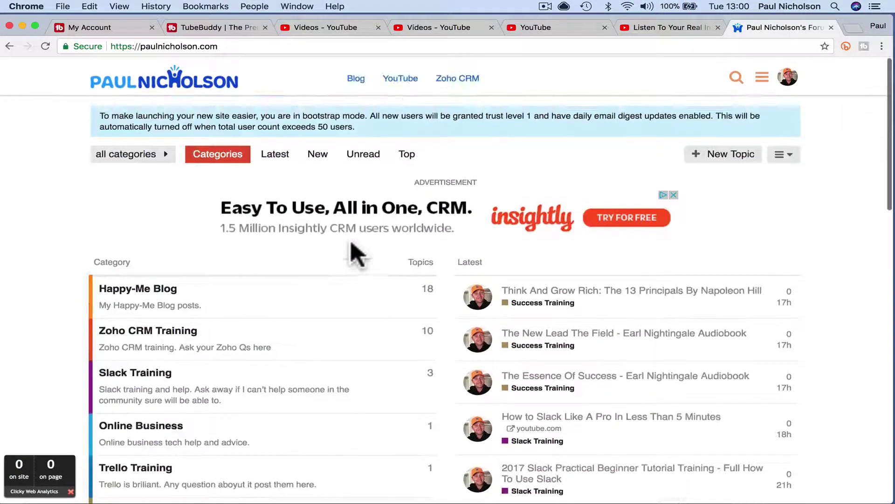